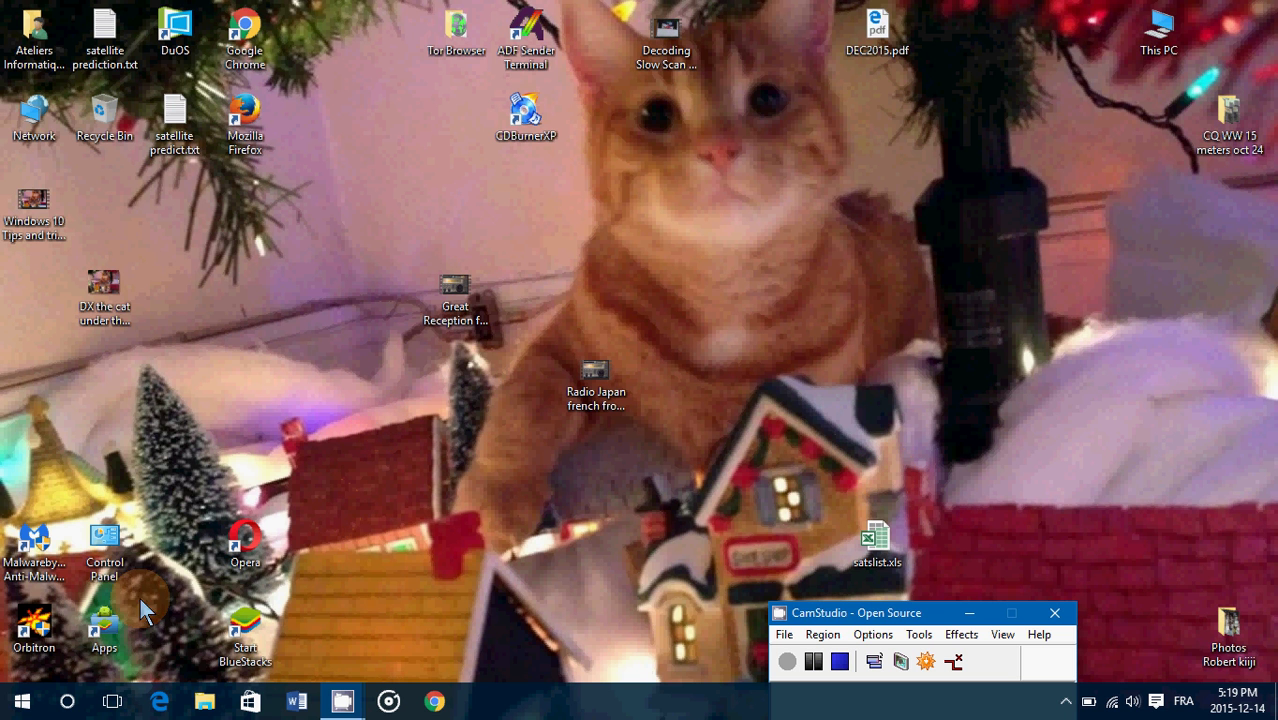
# - Search Windows for "camera" to look up the Camera app and dismiss the results
pyautogui.click(67, 701)
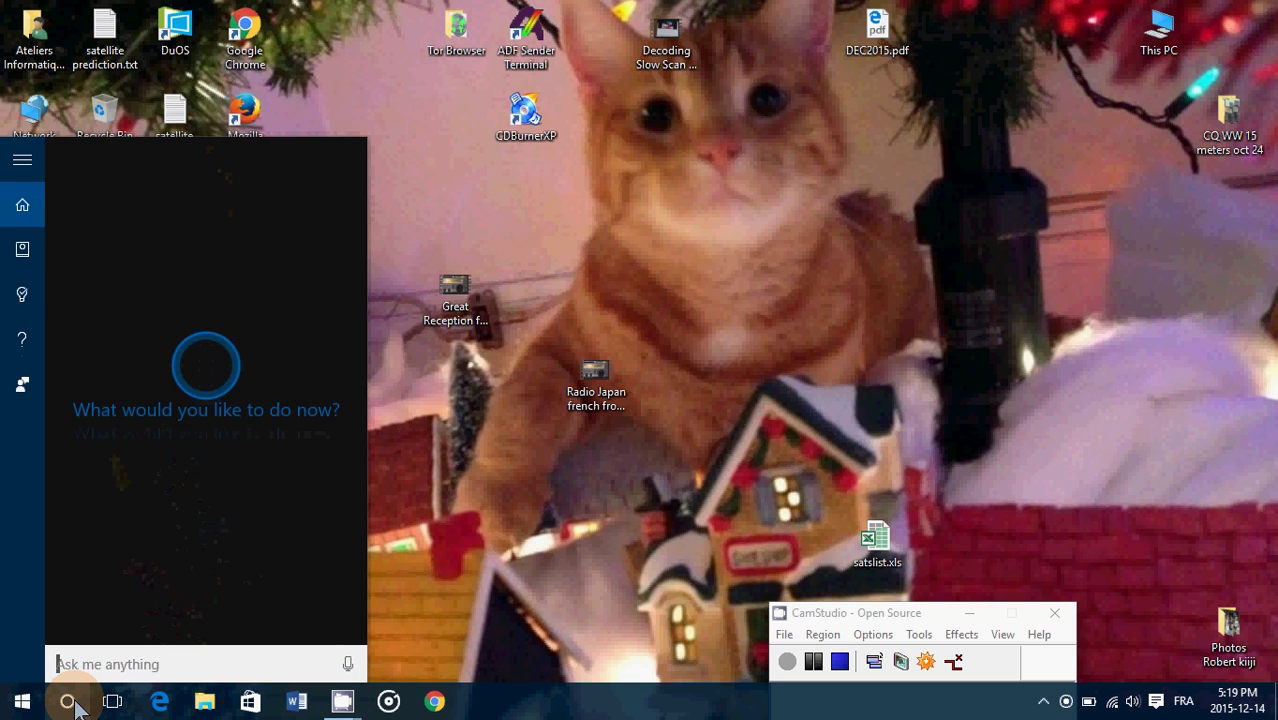
pyautogui.write('cam')
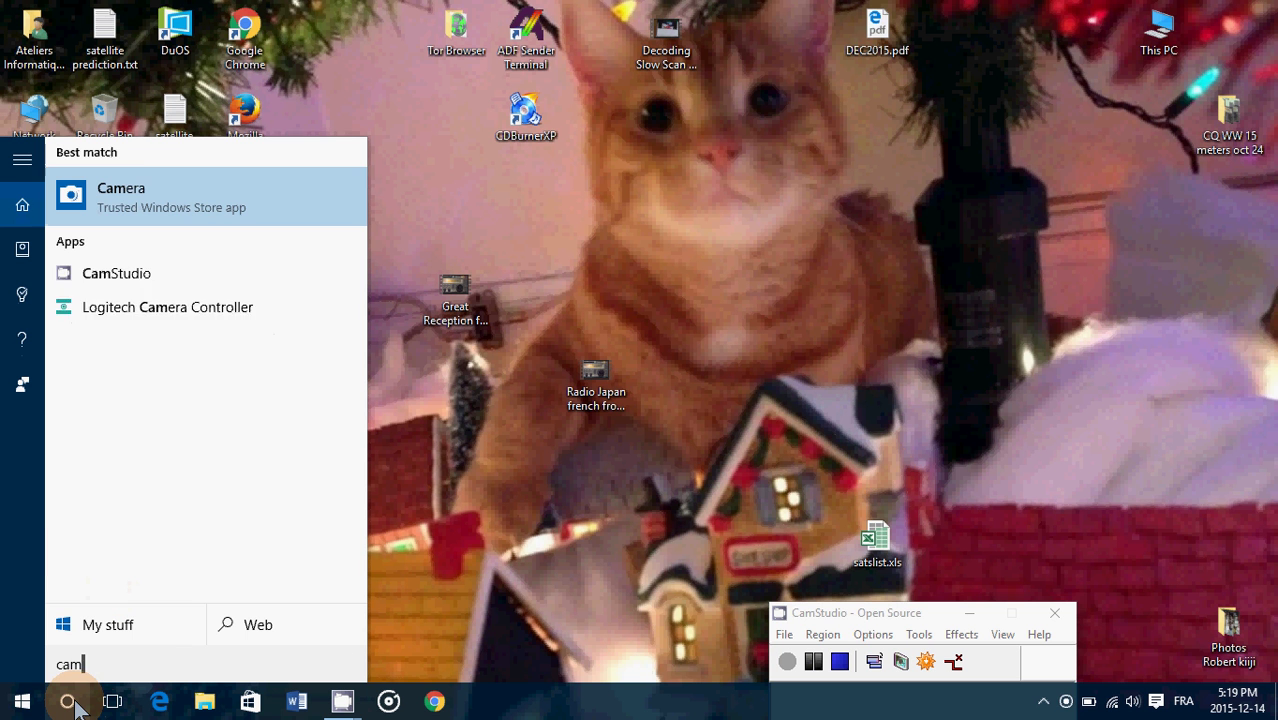
pyautogui.write('era')
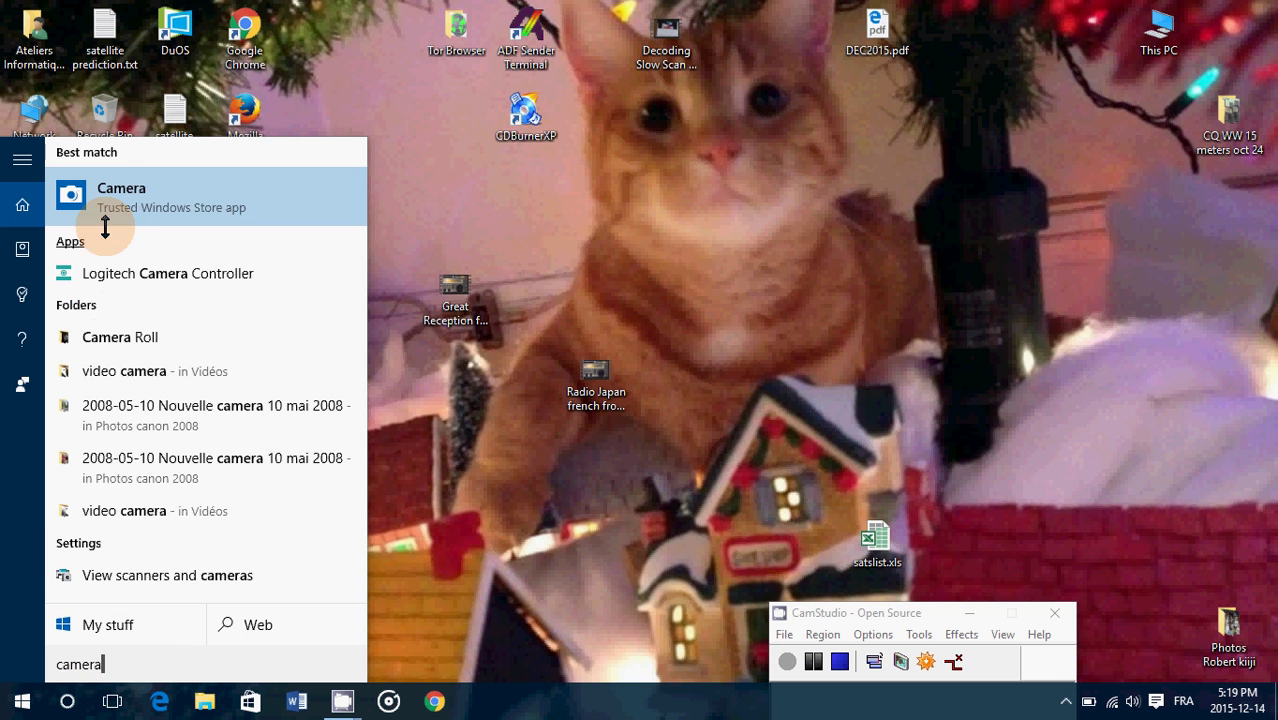
pyautogui.click(453, 208)
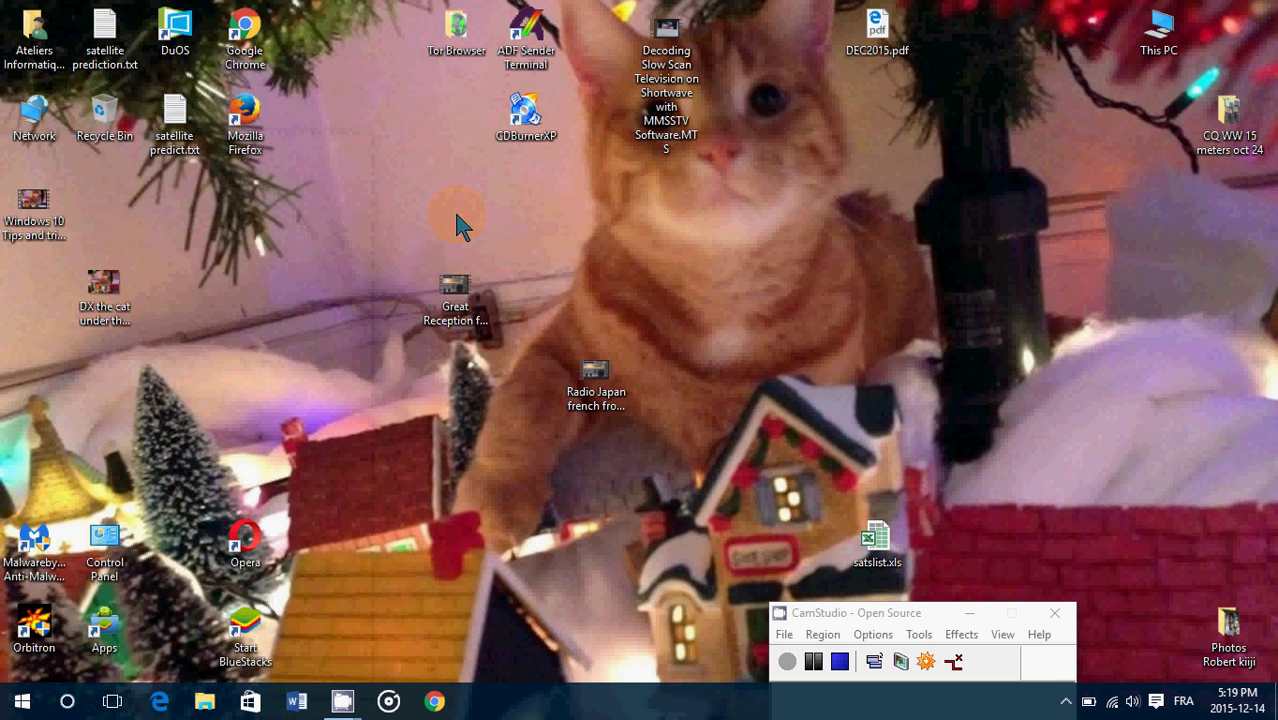
# - Open the Camera app from the list of all installed apps and take a photo with it
pyautogui.click(20, 704)
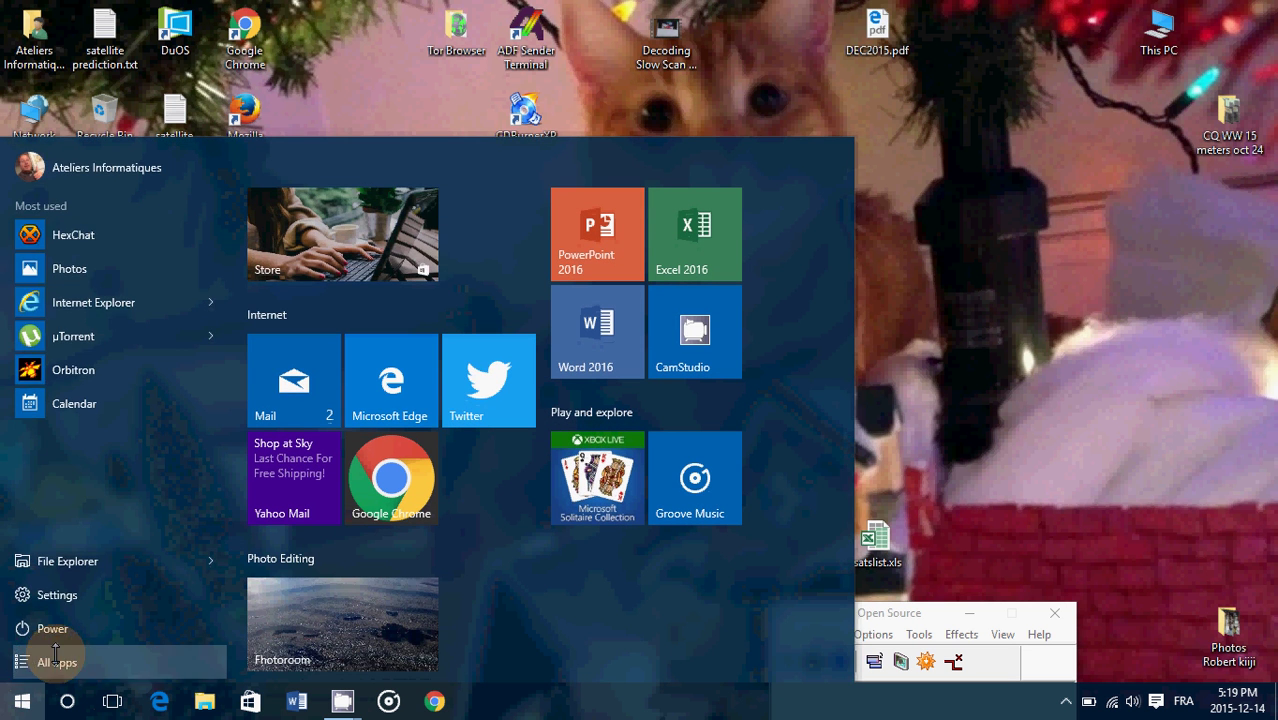
pyautogui.click(50, 658)
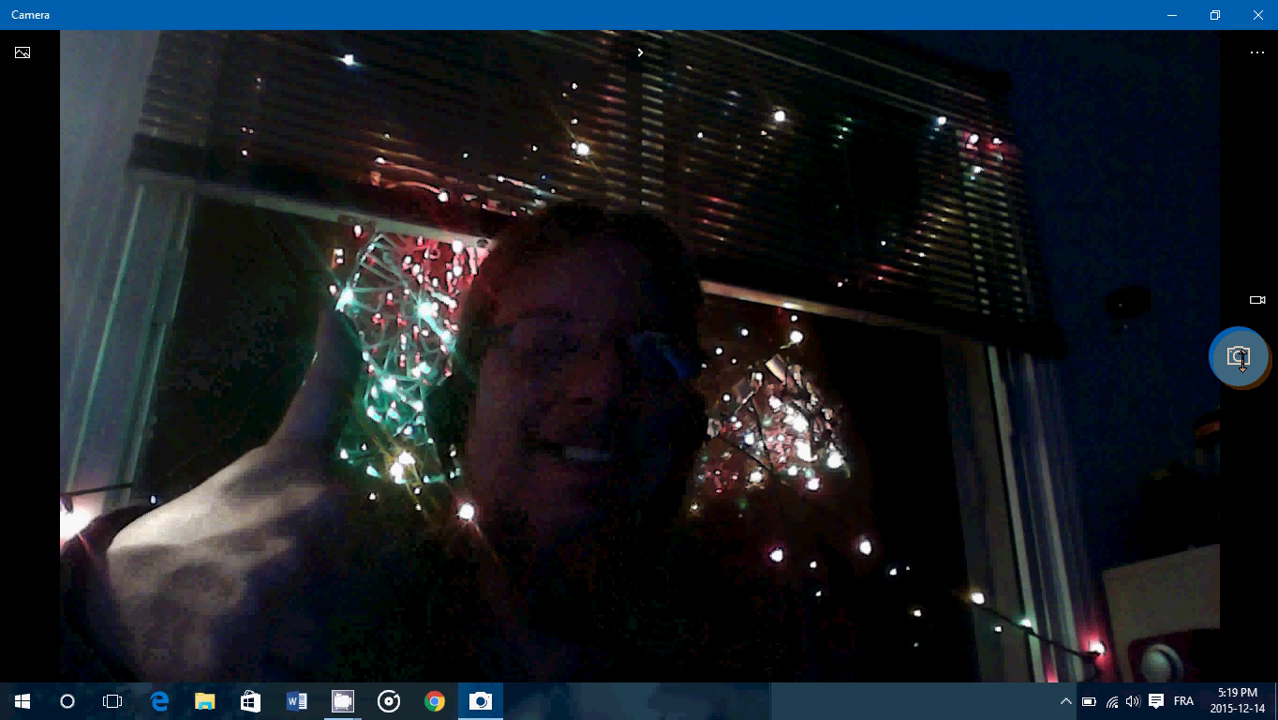
pyautogui.click(1239, 358)
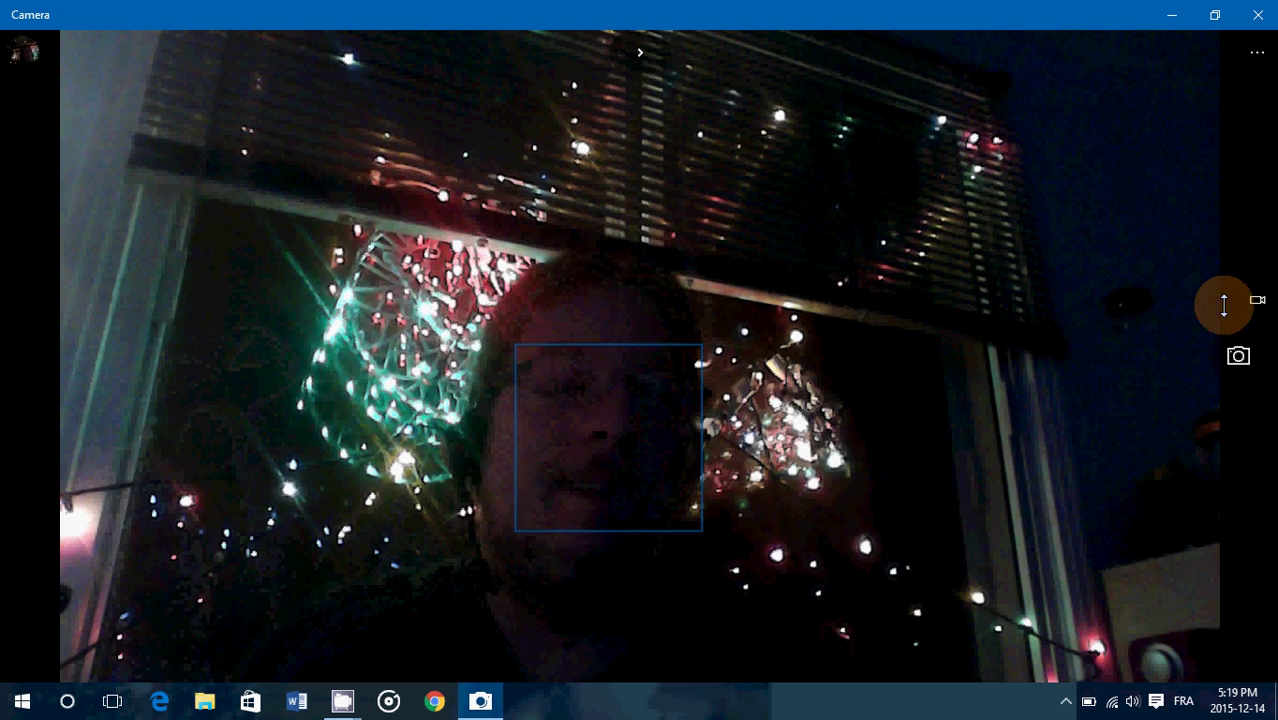
# - Switch the camera to video mode and record a clip of about four seconds
pyautogui.click(1257, 301)
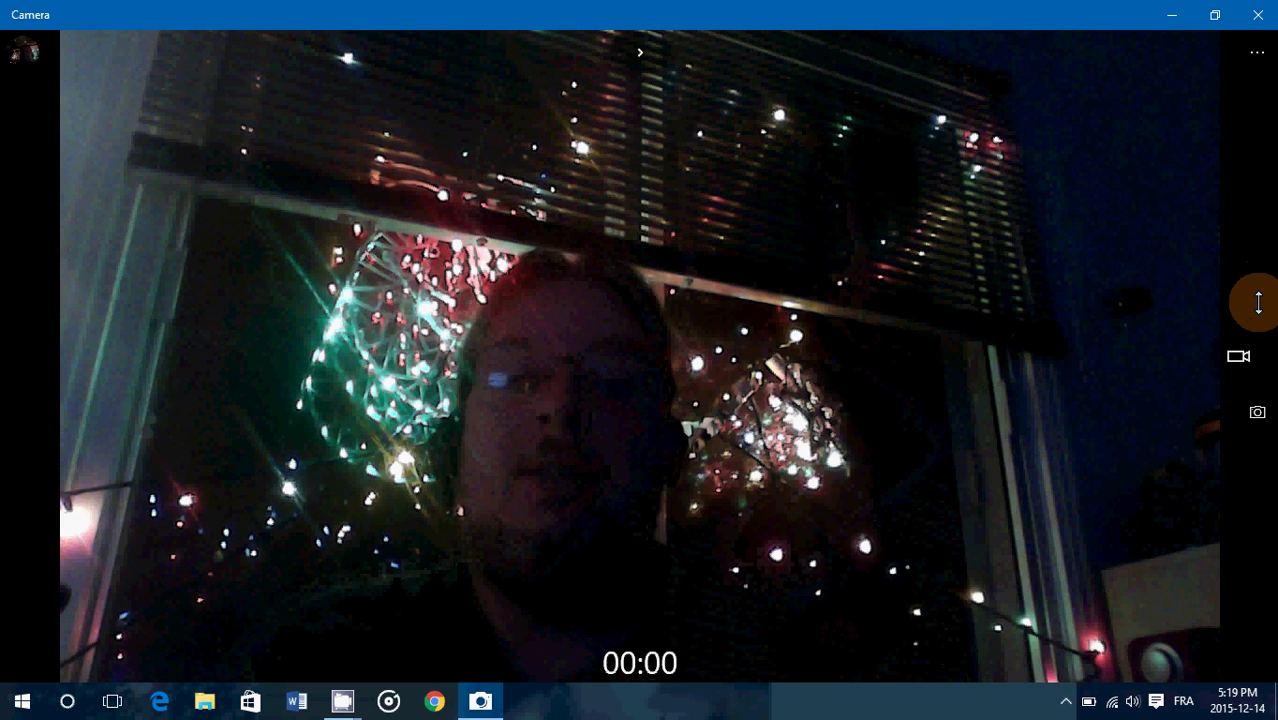
pyautogui.click(1238, 350)
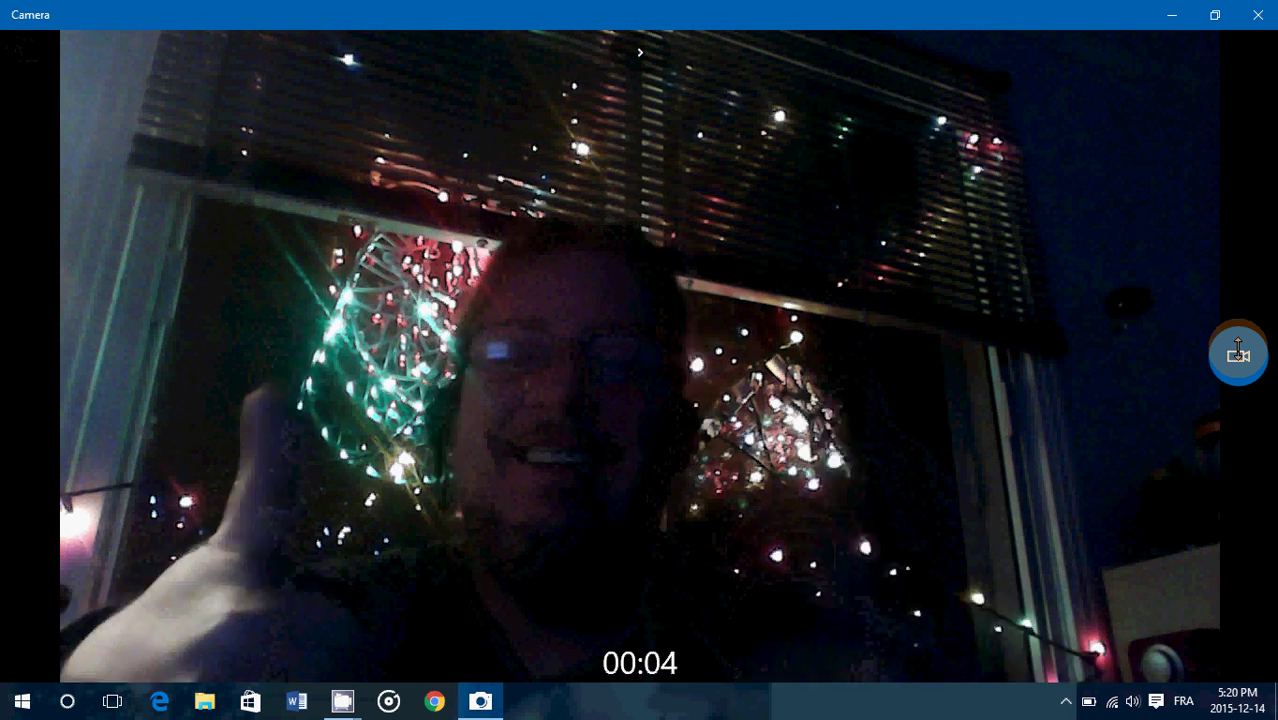
pyautogui.click(1238, 350)
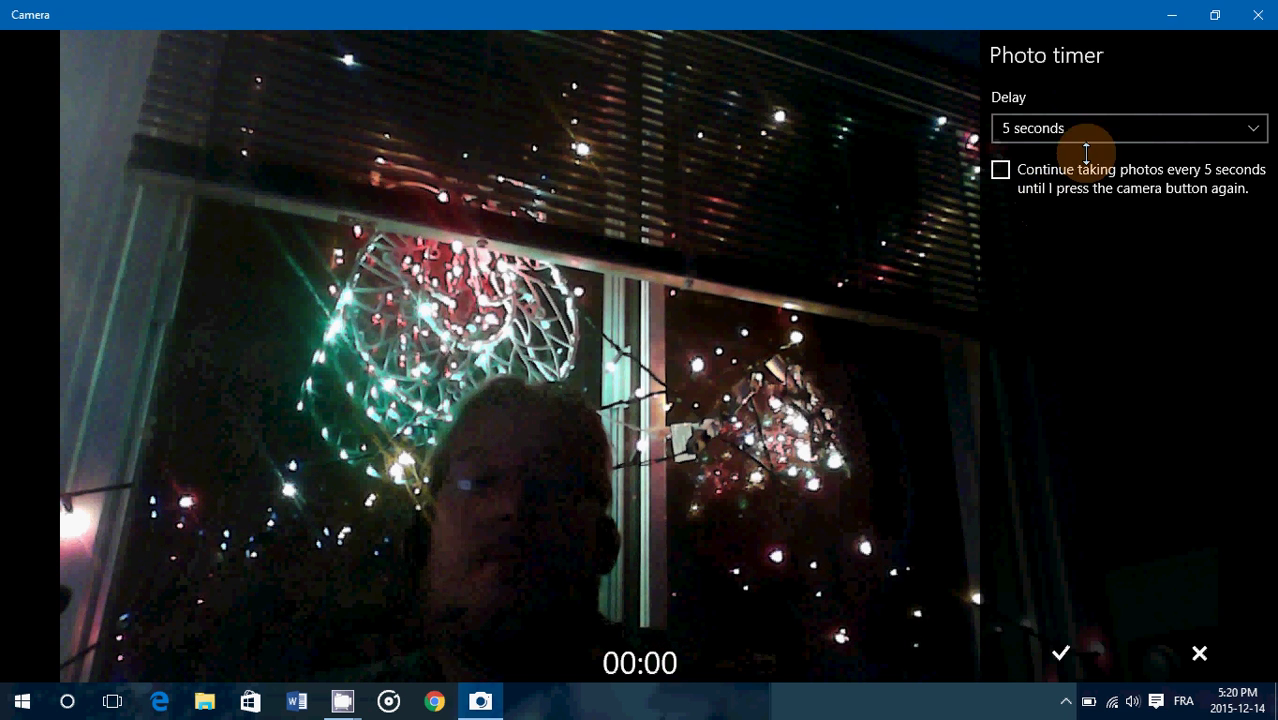
# - Look through the available delay options for the photo timer
pyautogui.click(1121, 125)
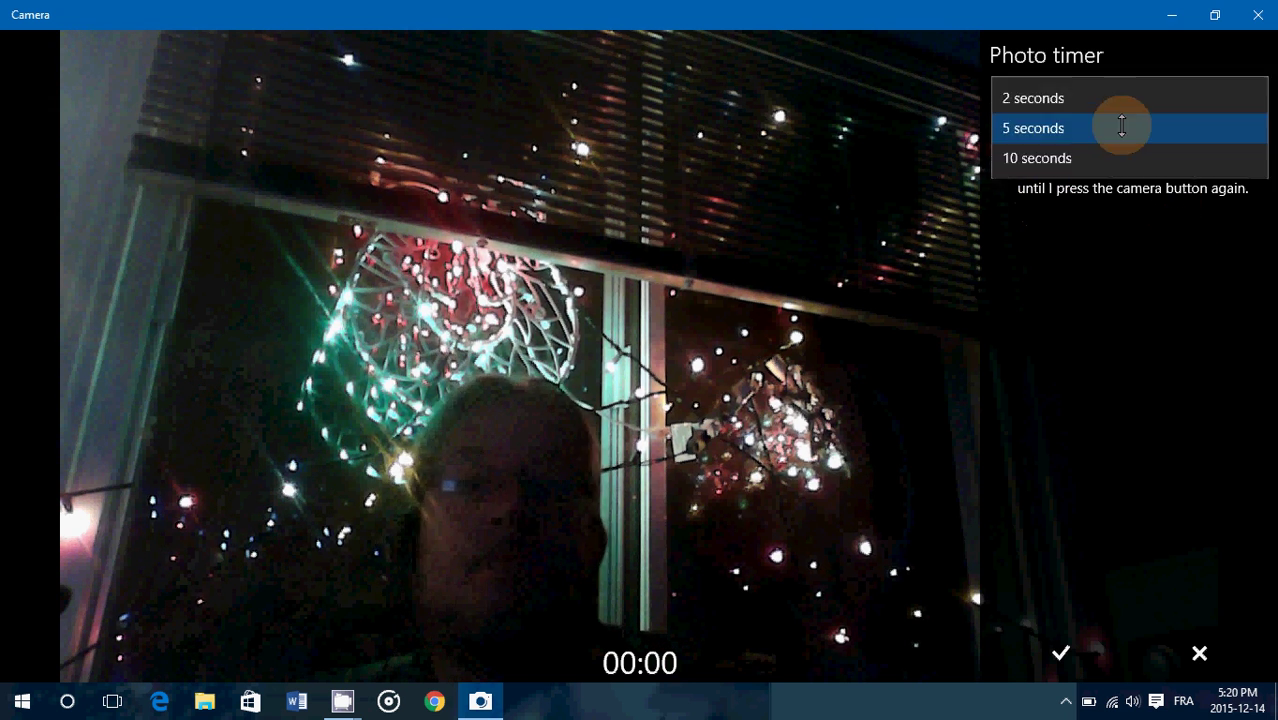
pyautogui.click(1130, 223)
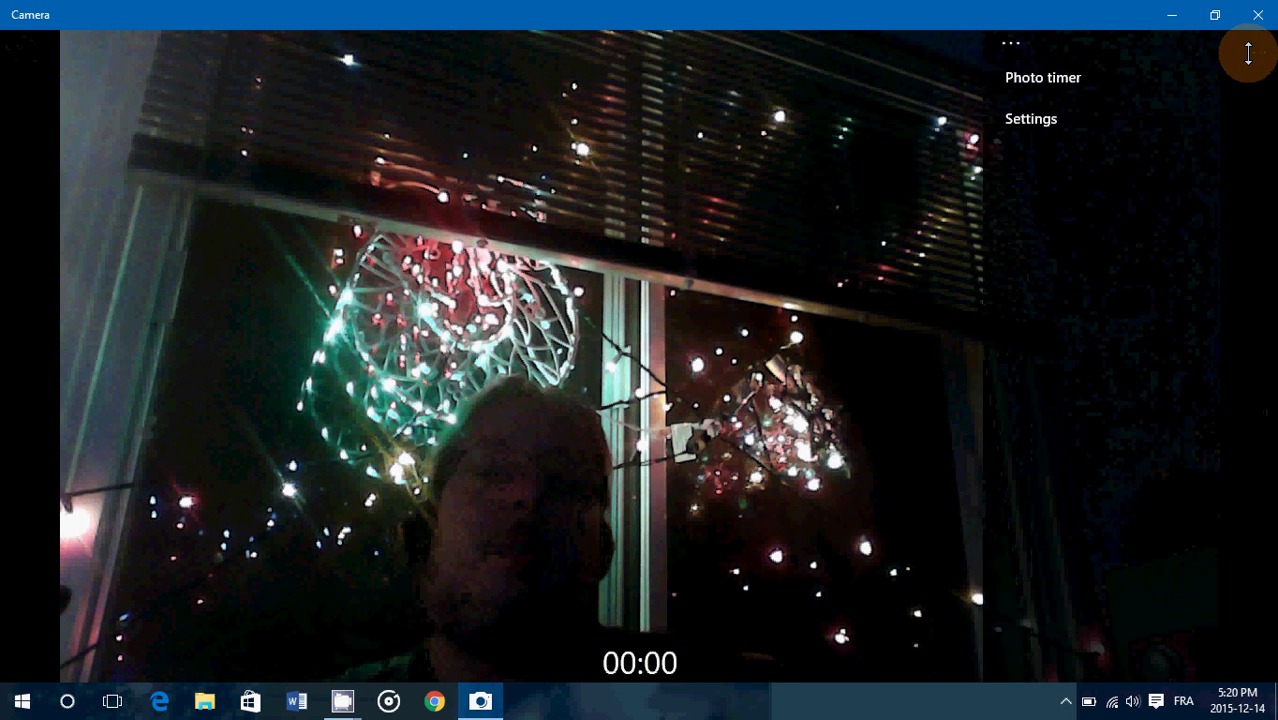
# - Examine the camera settings' choices for pressing and holding the camera button and for the photo aspect ratio
pyautogui.click(1096, 118)
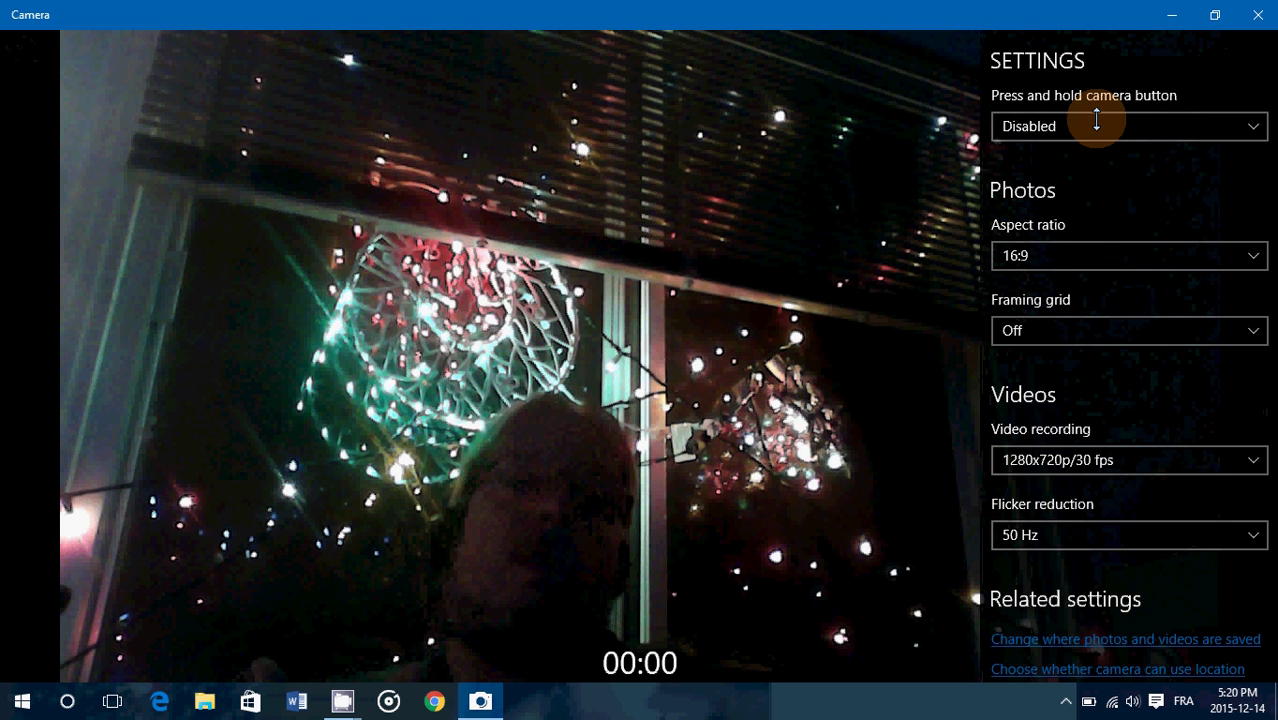
pyautogui.click(1096, 125)
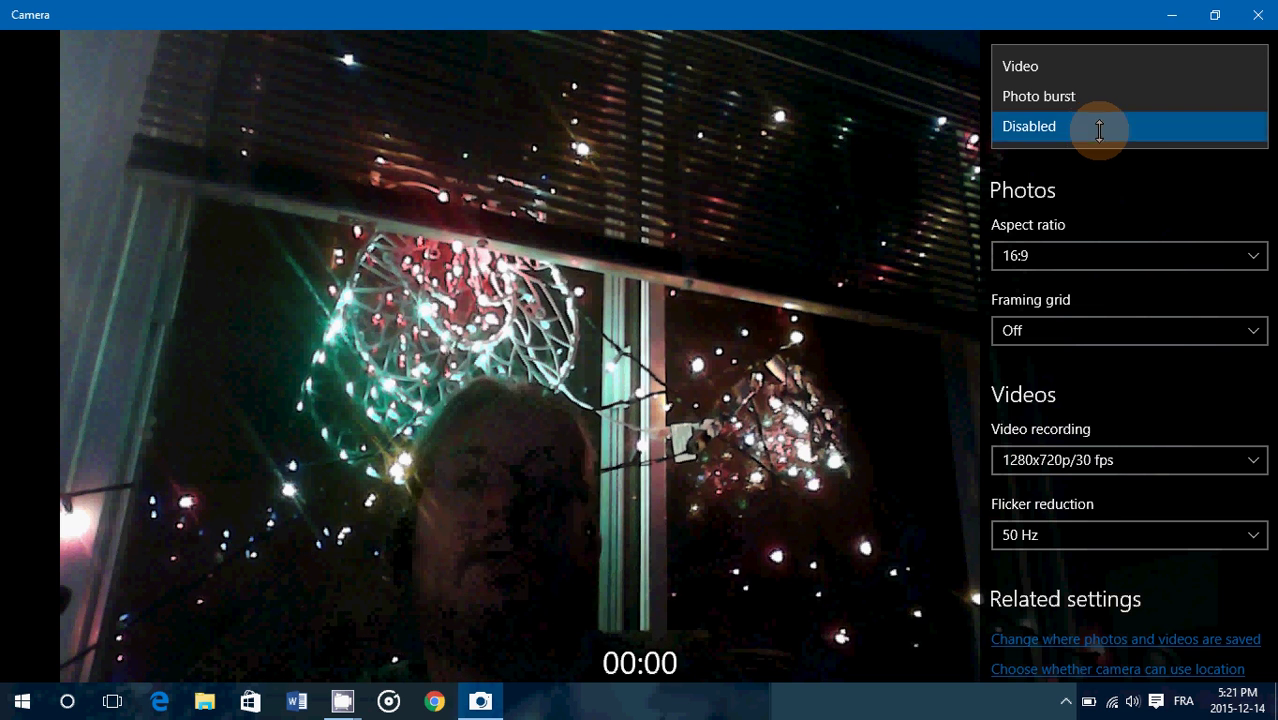
pyautogui.click(1136, 166)
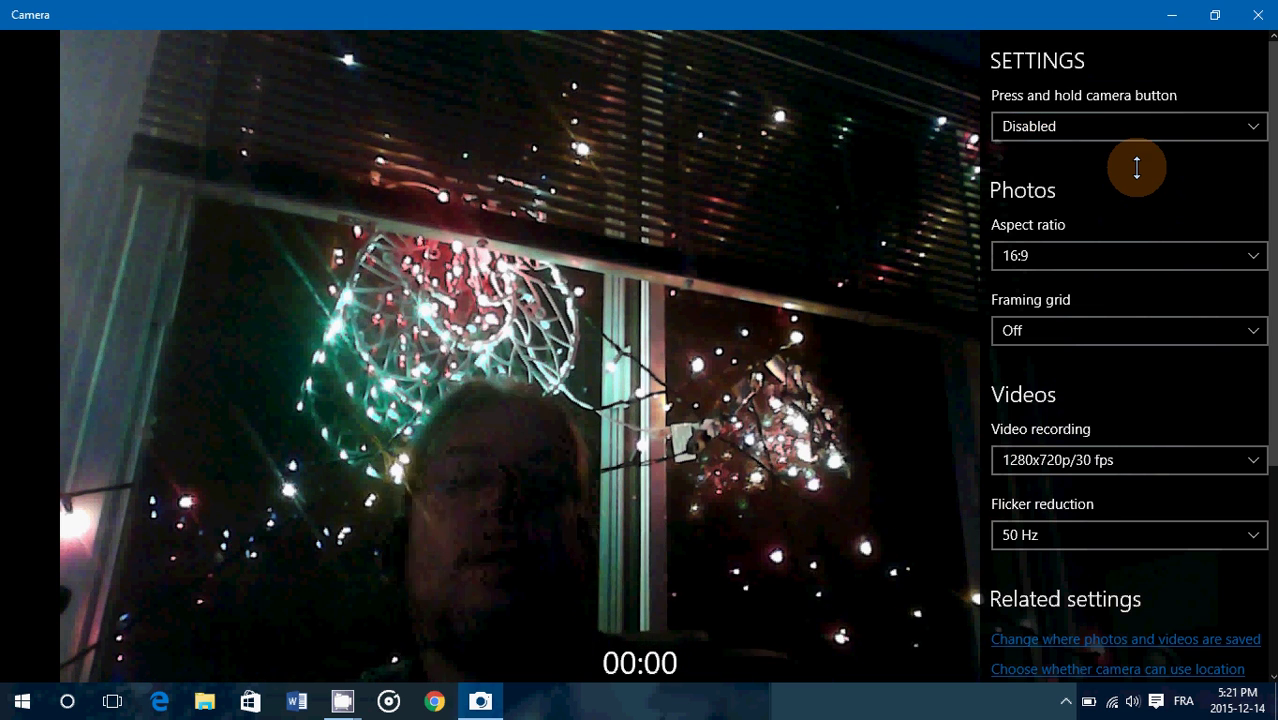
pyautogui.click(1105, 259)
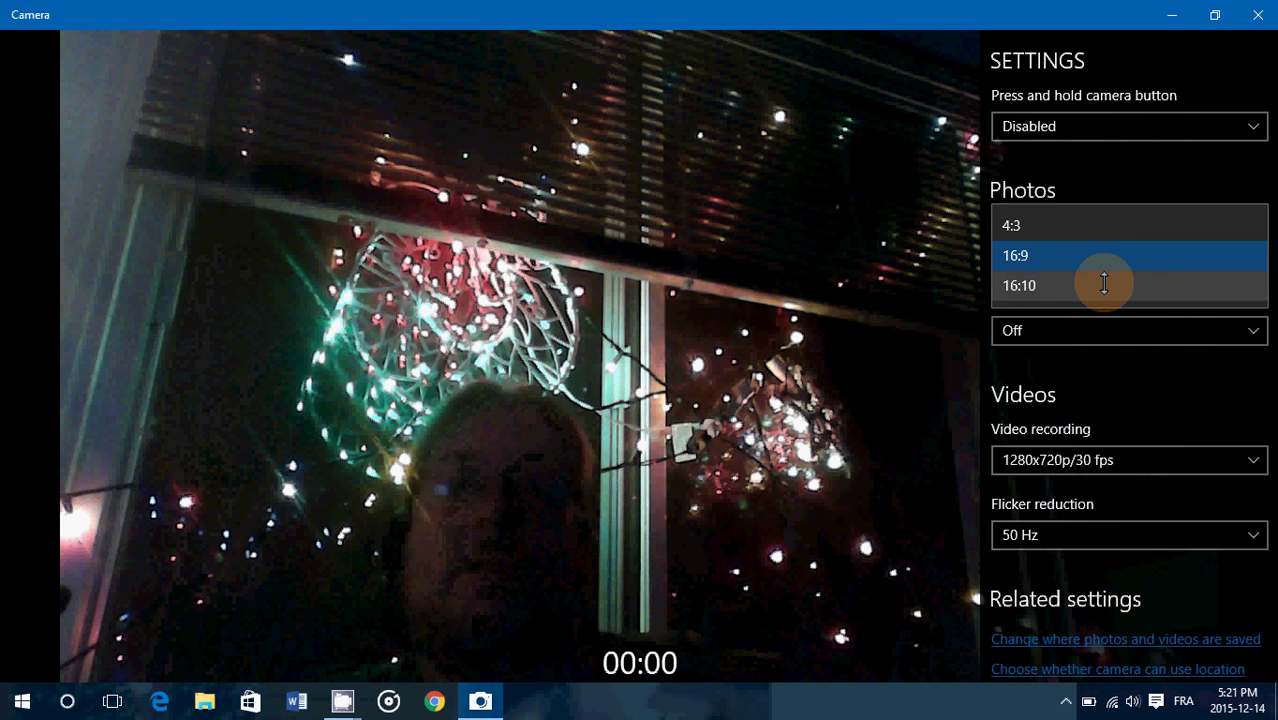
pyautogui.click(1190, 391)
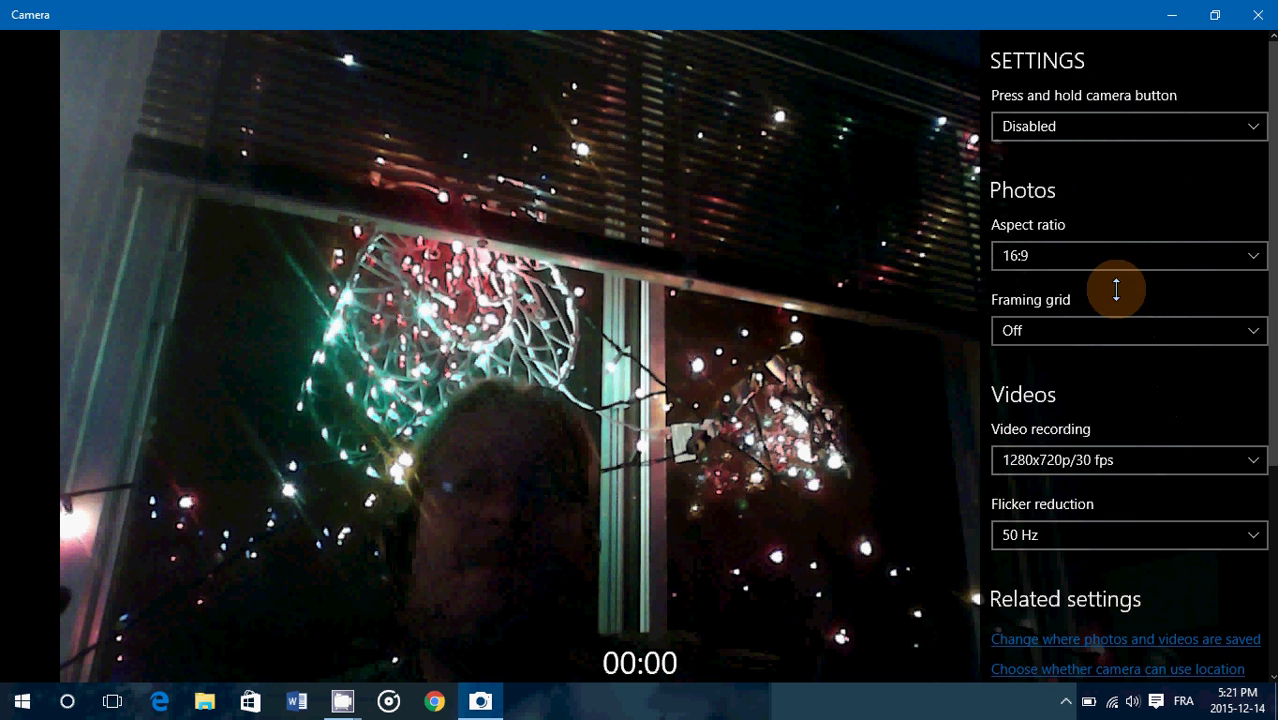
# - Set the framing grid to Rule of thirds and return to the camera preview
pyautogui.click(1077, 329)
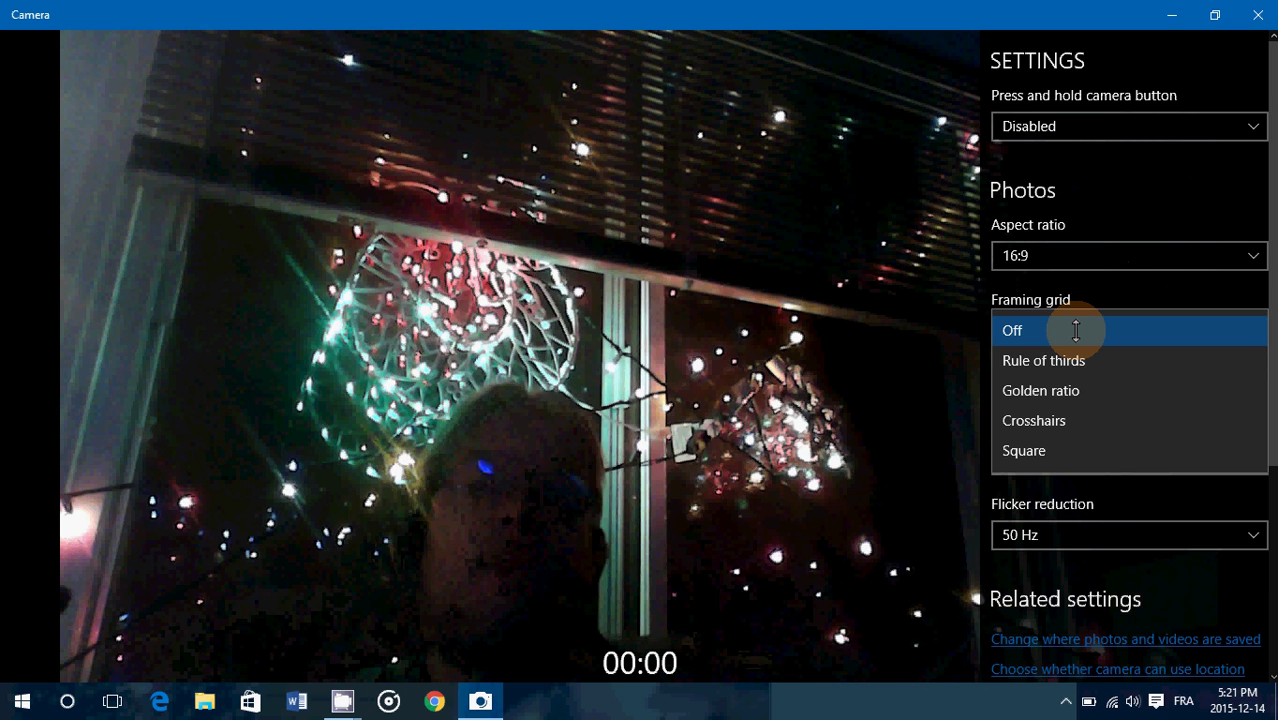
pyautogui.click(1080, 352)
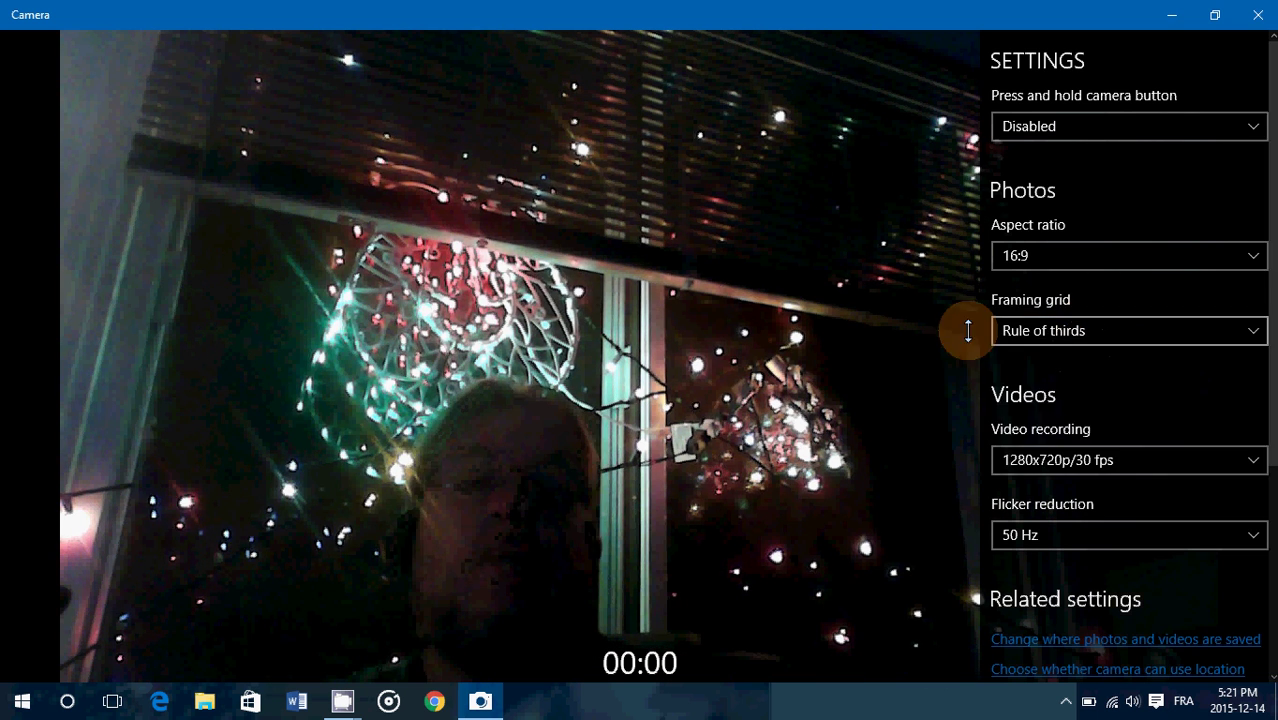
pyautogui.click(880, 322)
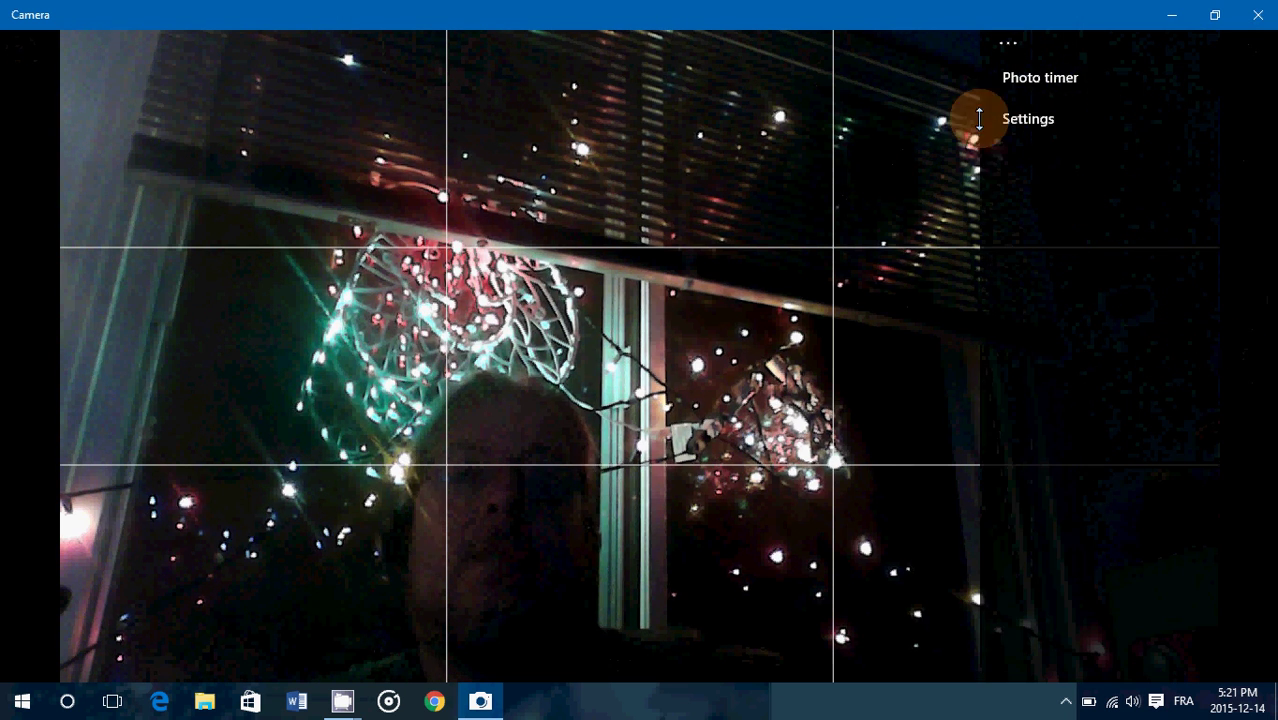
# - Set the framing grid to Crosshairs in the camera settings and return to the preview
pyautogui.click(1030, 128)
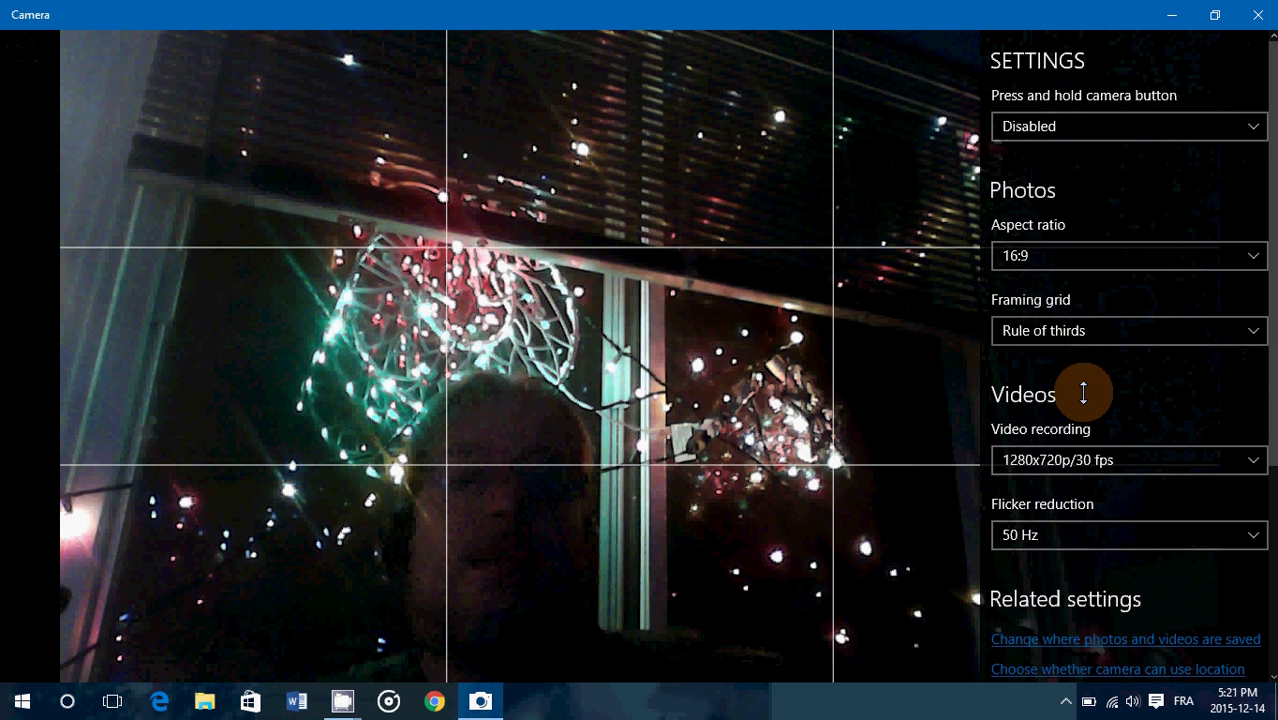
pyautogui.click(1080, 331)
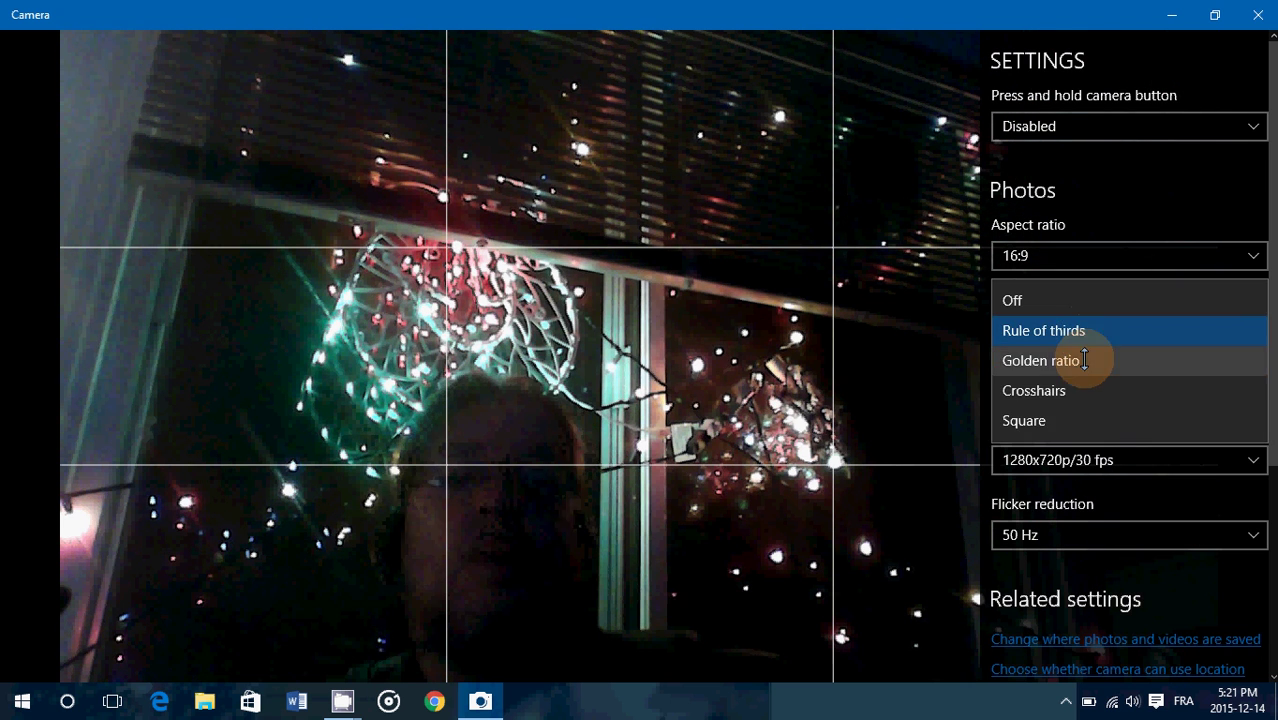
pyautogui.click(1067, 390)
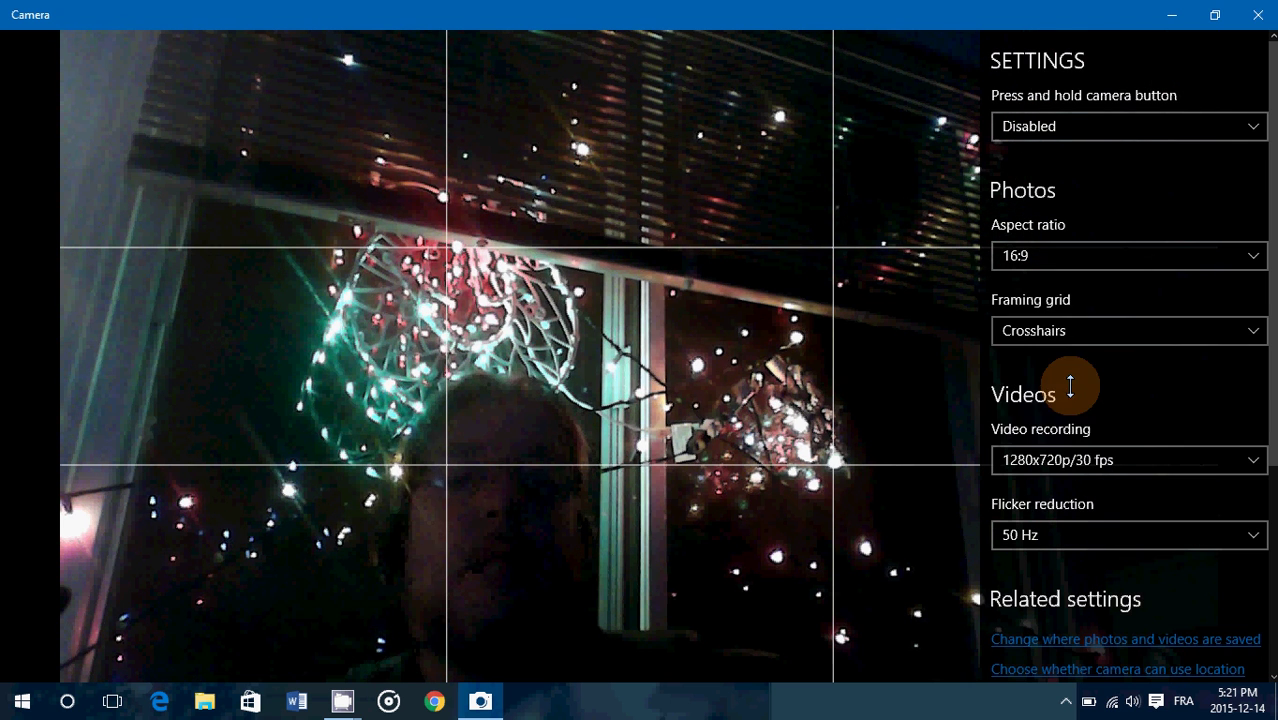
pyautogui.click(787, 398)
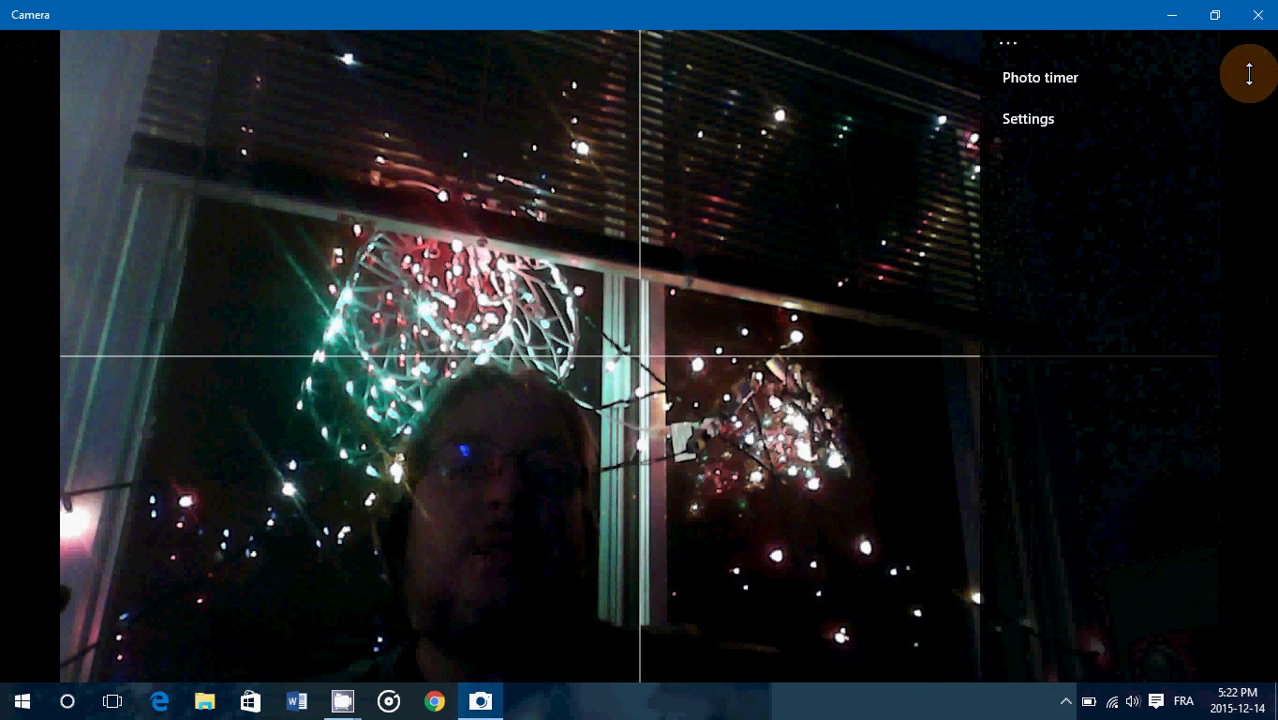
# - Review the remaining camera settings, including the video options, related settings and app information, and leave them
pyautogui.click(1144, 117)
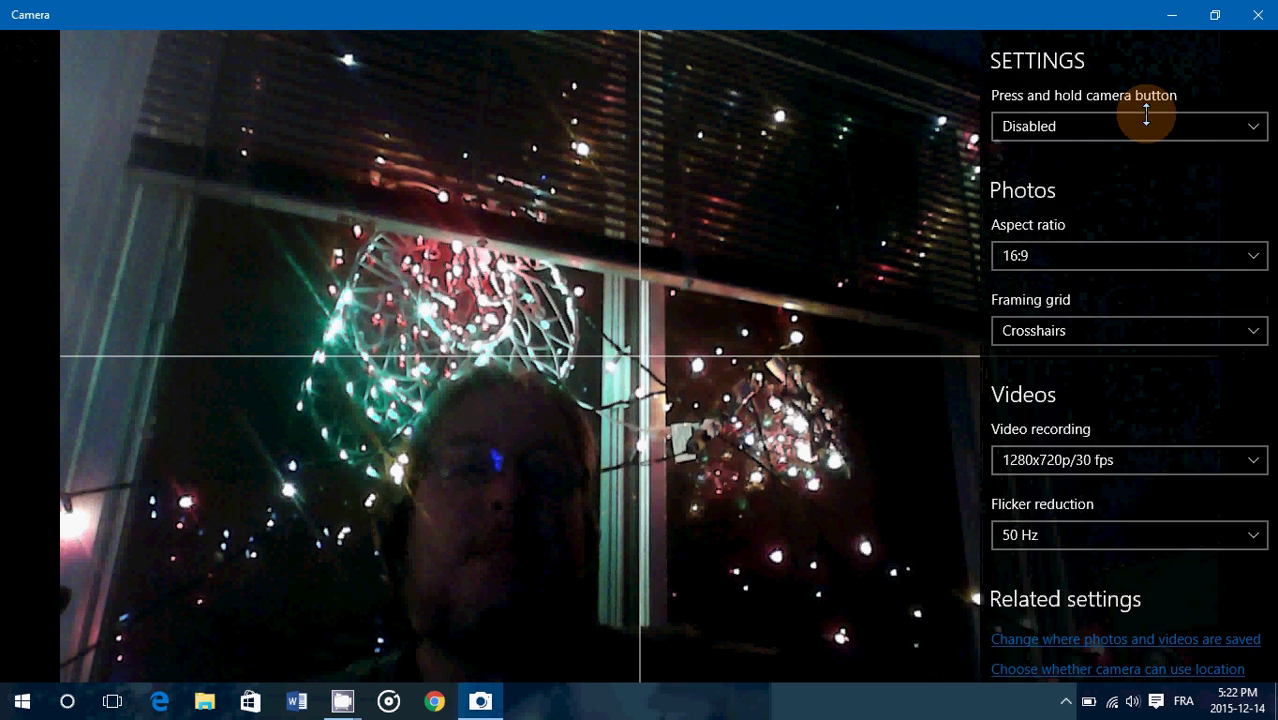
pyautogui.scroll(-3, 1160, 500)
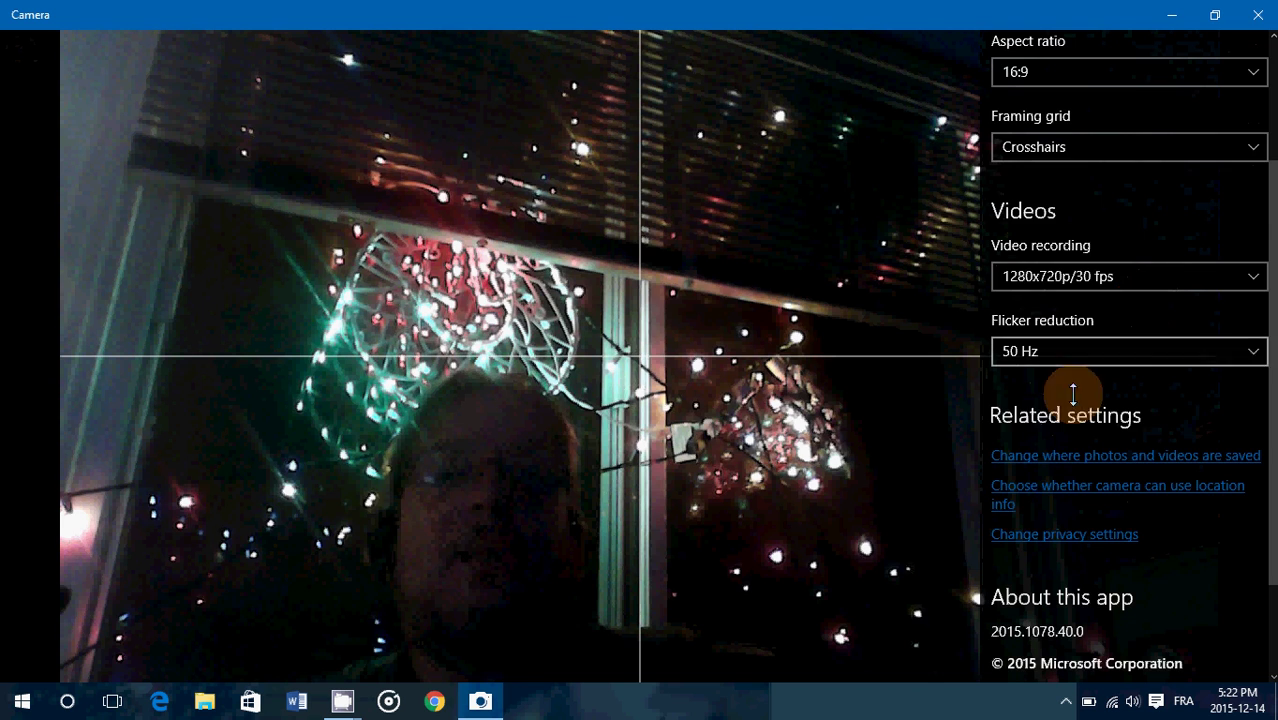
pyautogui.scroll(-2, 1175, 417)
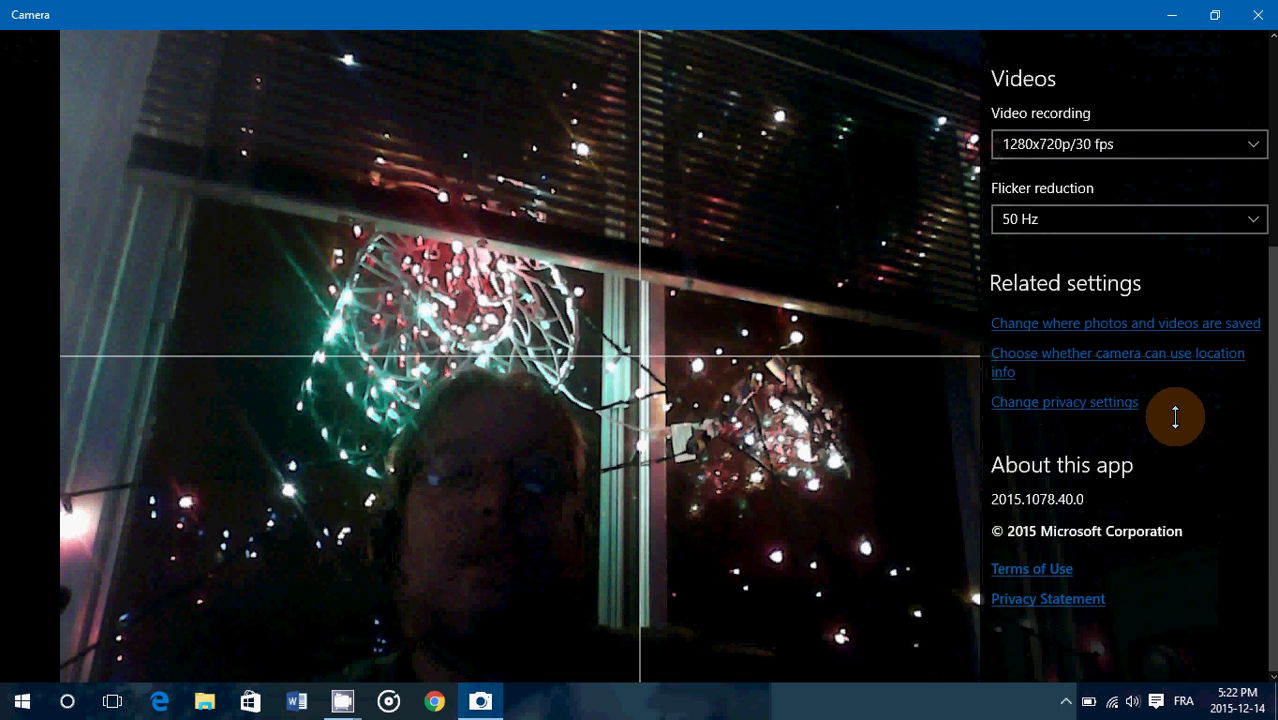
pyautogui.scroll(5, 1175, 417)
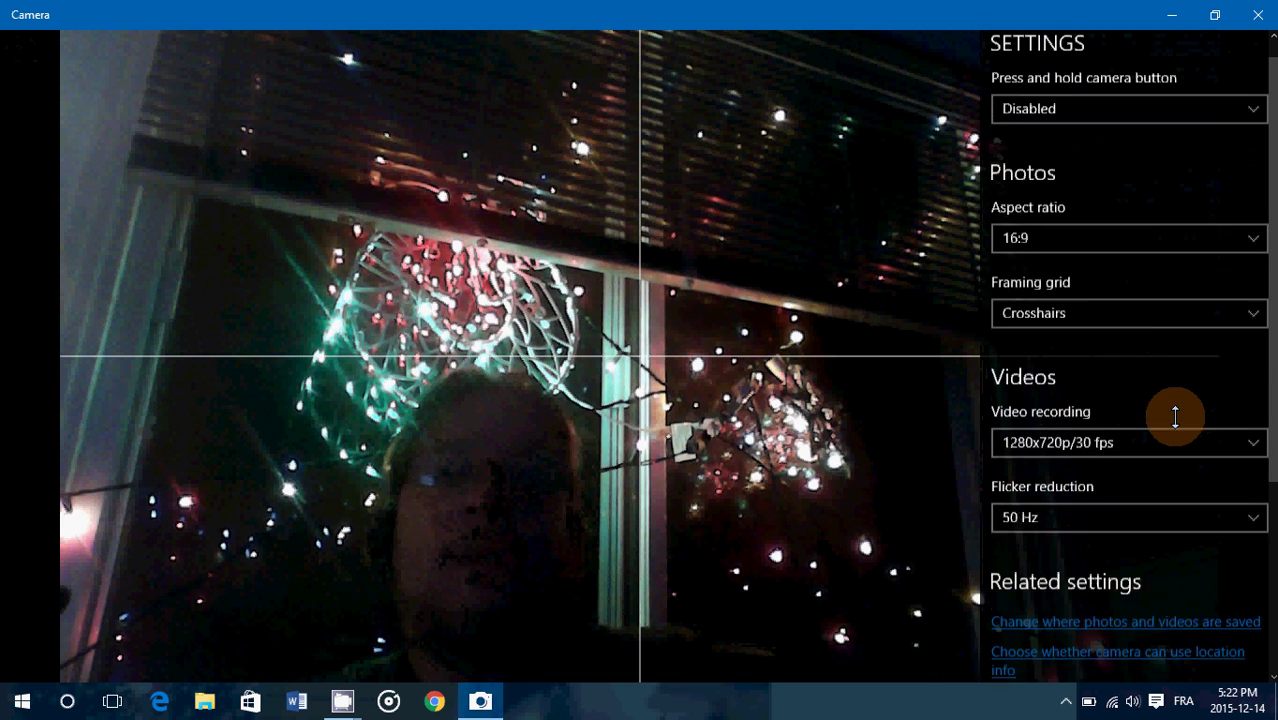
pyautogui.click(20, 256)
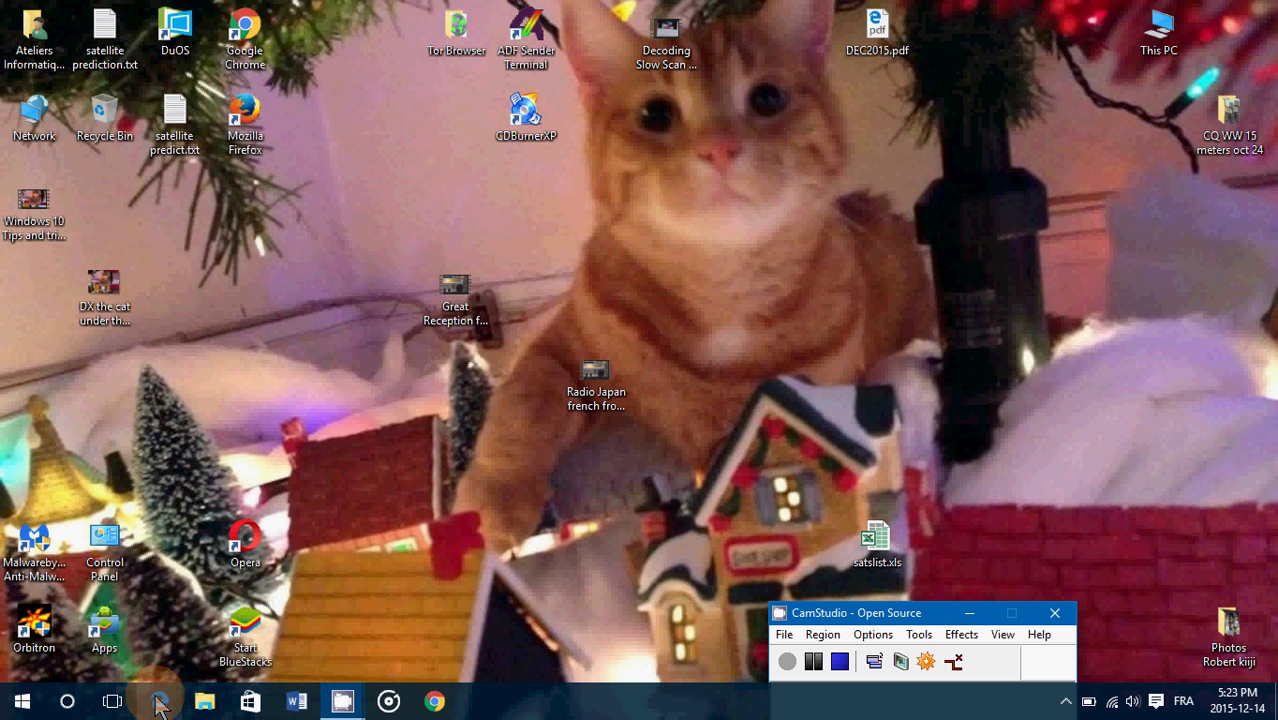
pyautogui.click(67, 701)
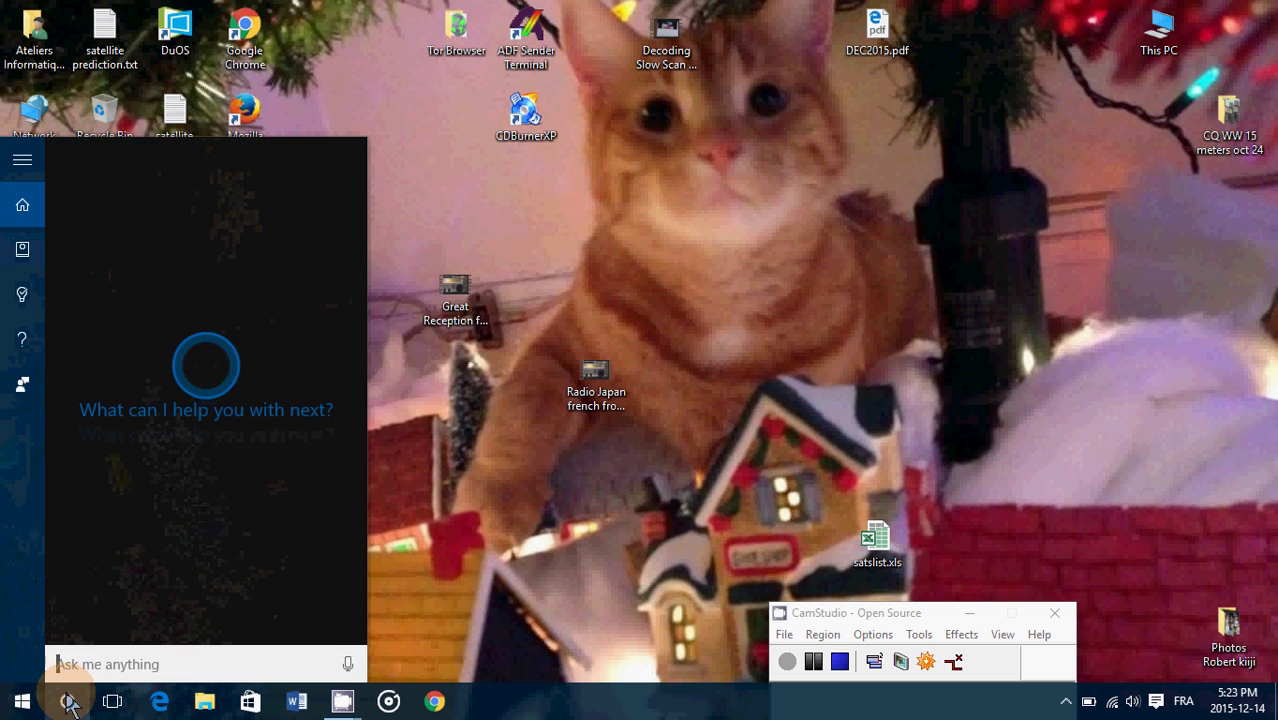
pyautogui.click(457, 621)
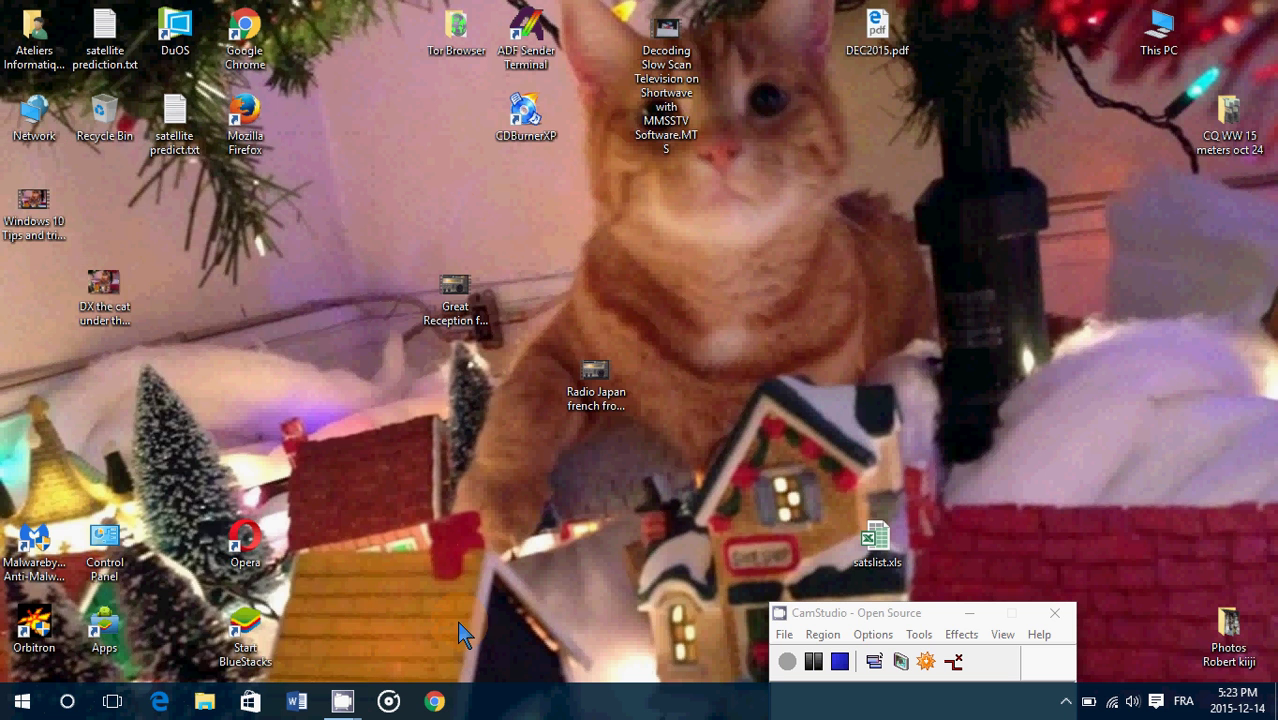
# - Switch to File Explorer and open the Camera Roll folder inside Pictures
pyautogui.click(205, 702)
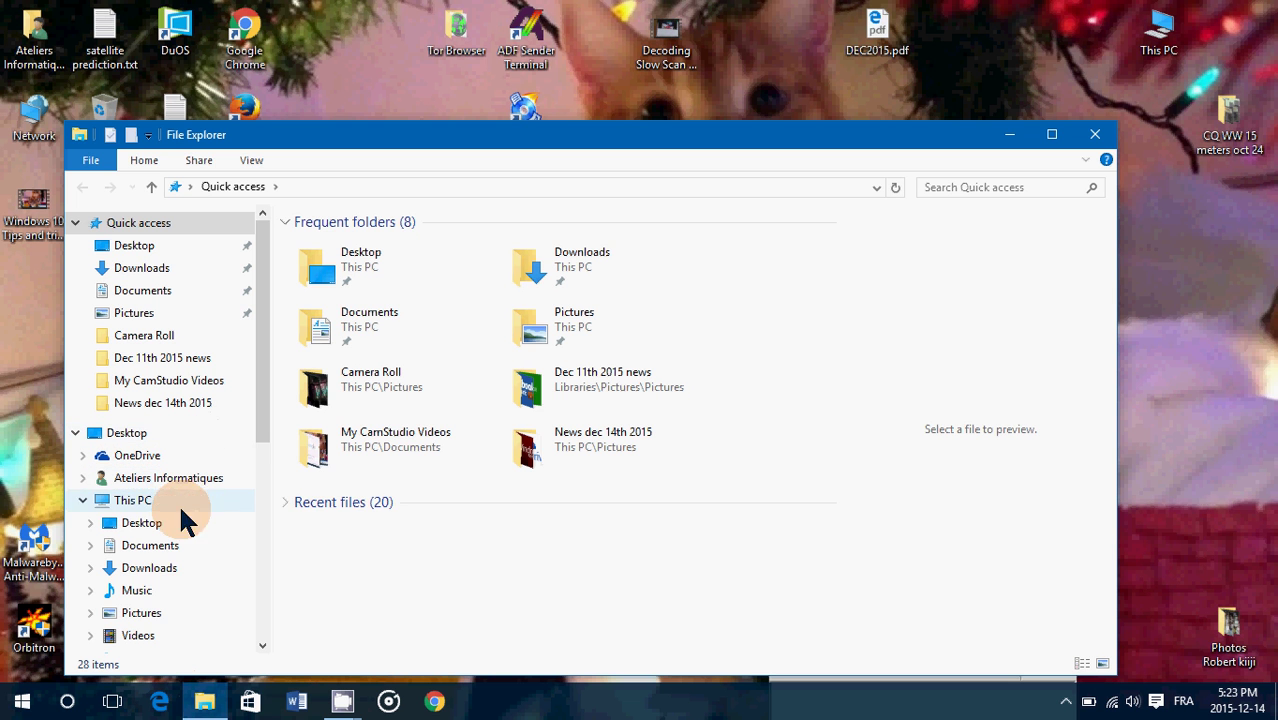
pyautogui.click(141, 613)
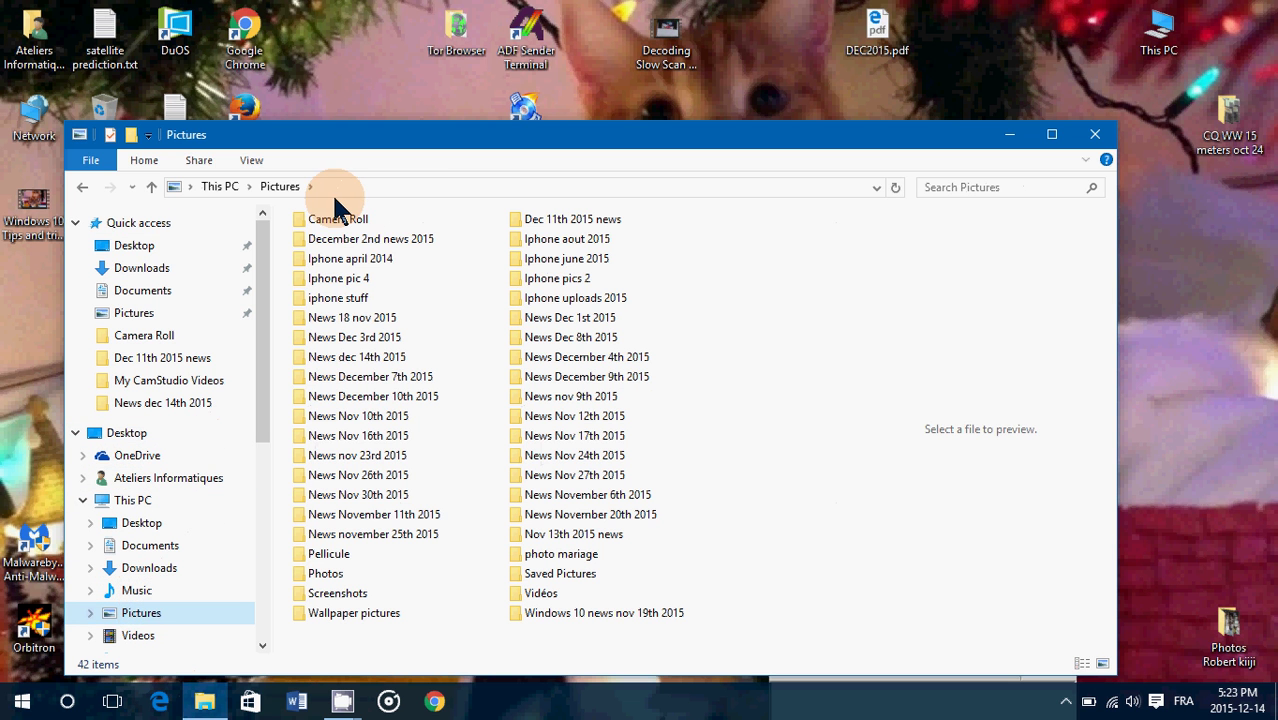
pyautogui.click(352, 226)
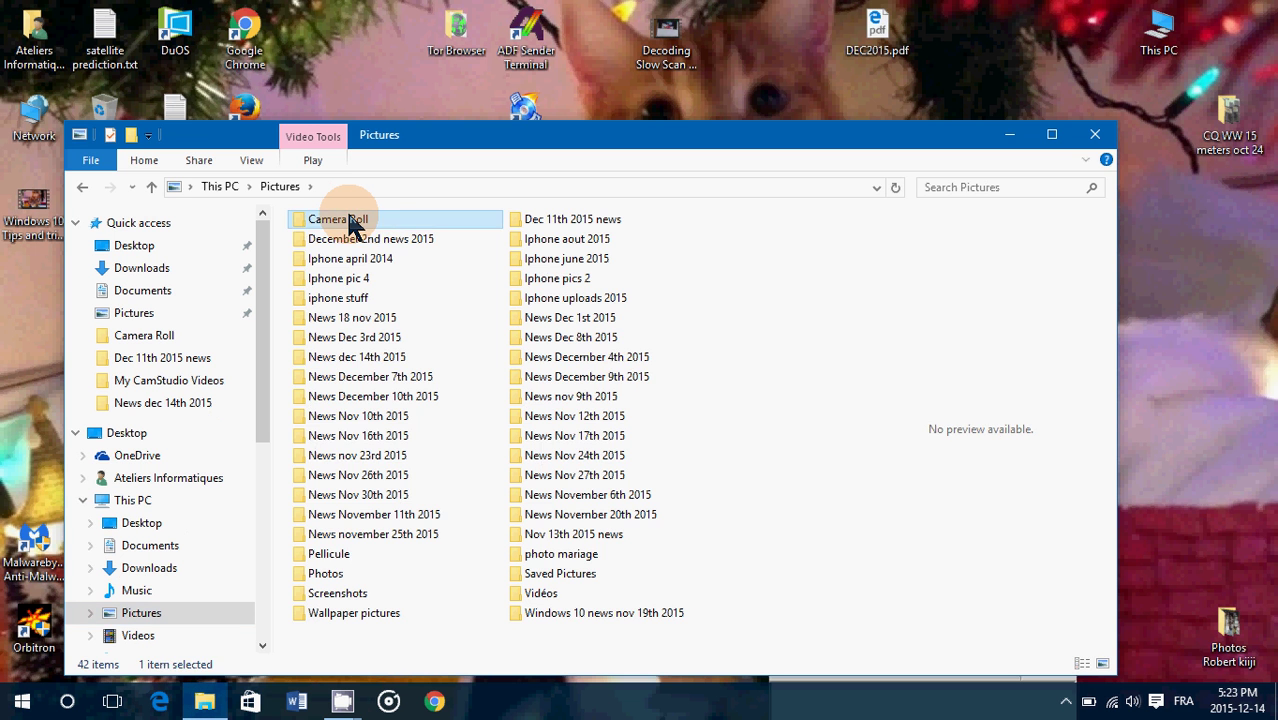
pyautogui.doubleClick(352, 224)
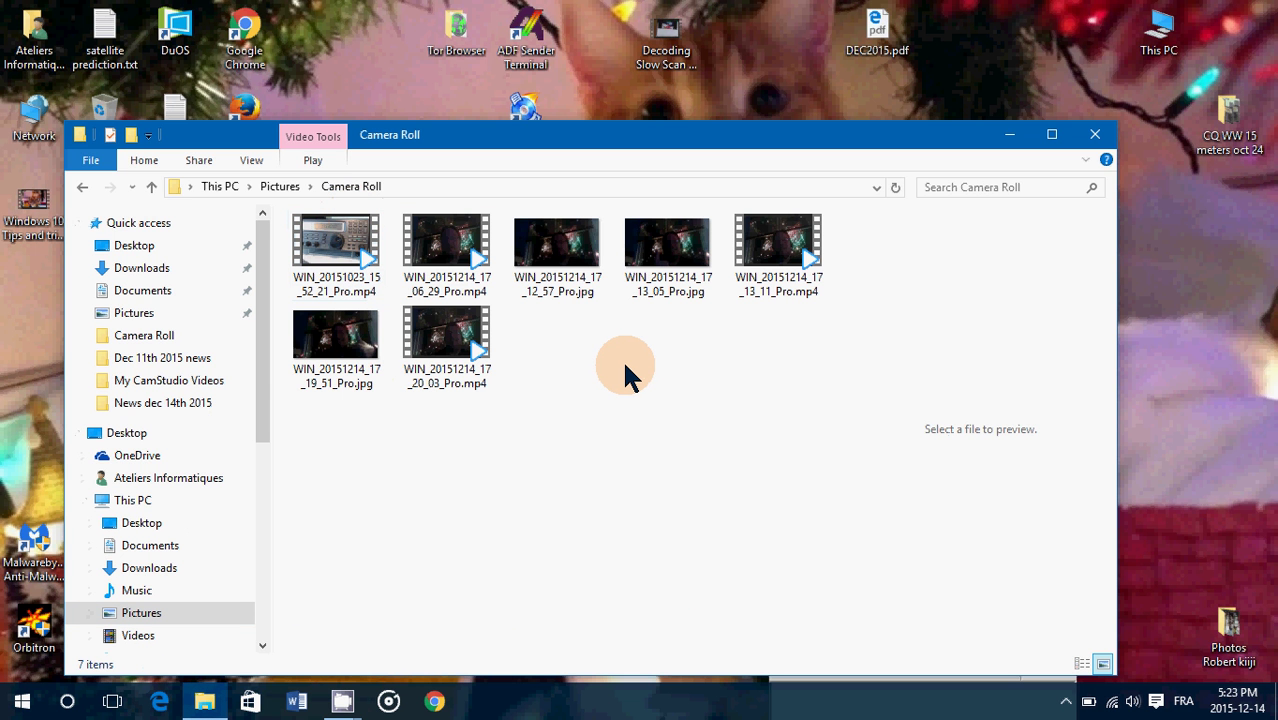
# - View the photo WIN_20151214_17_19_51_Pro.jpg from the Camera Roll folder, close it, and close the folder window
pyautogui.doubleClick(346, 336)
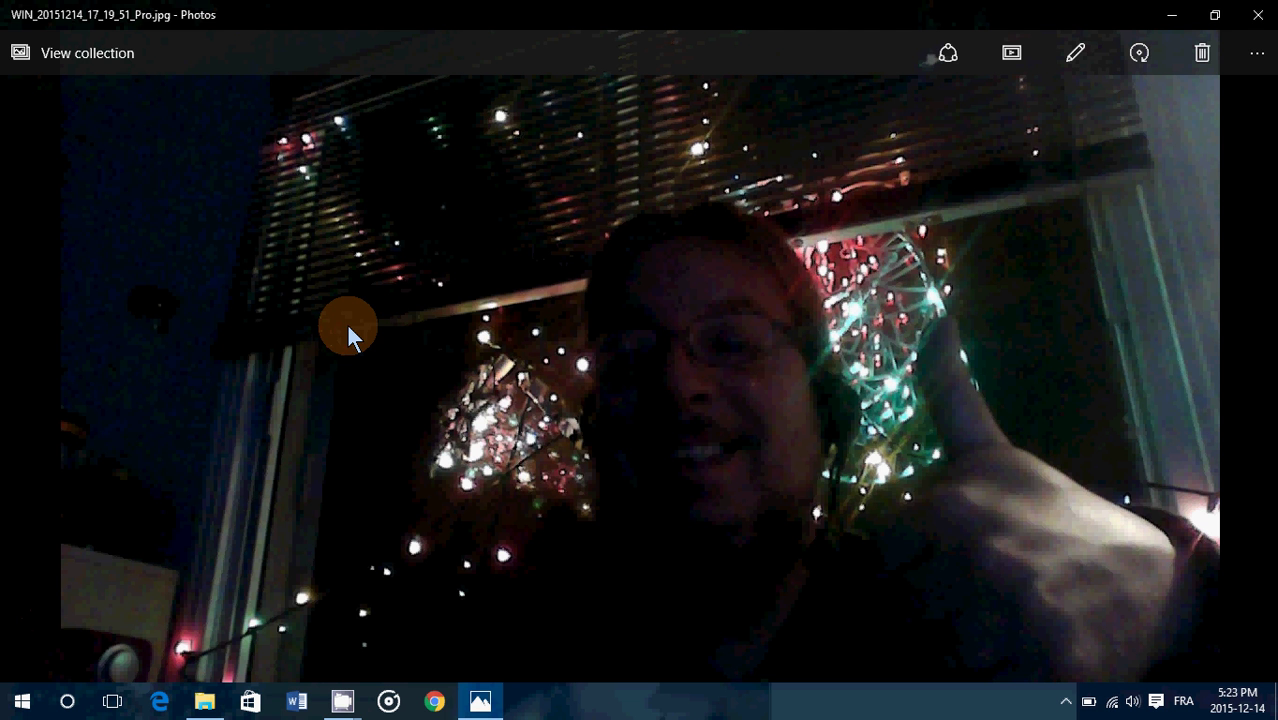
pyautogui.click(1242, 15)
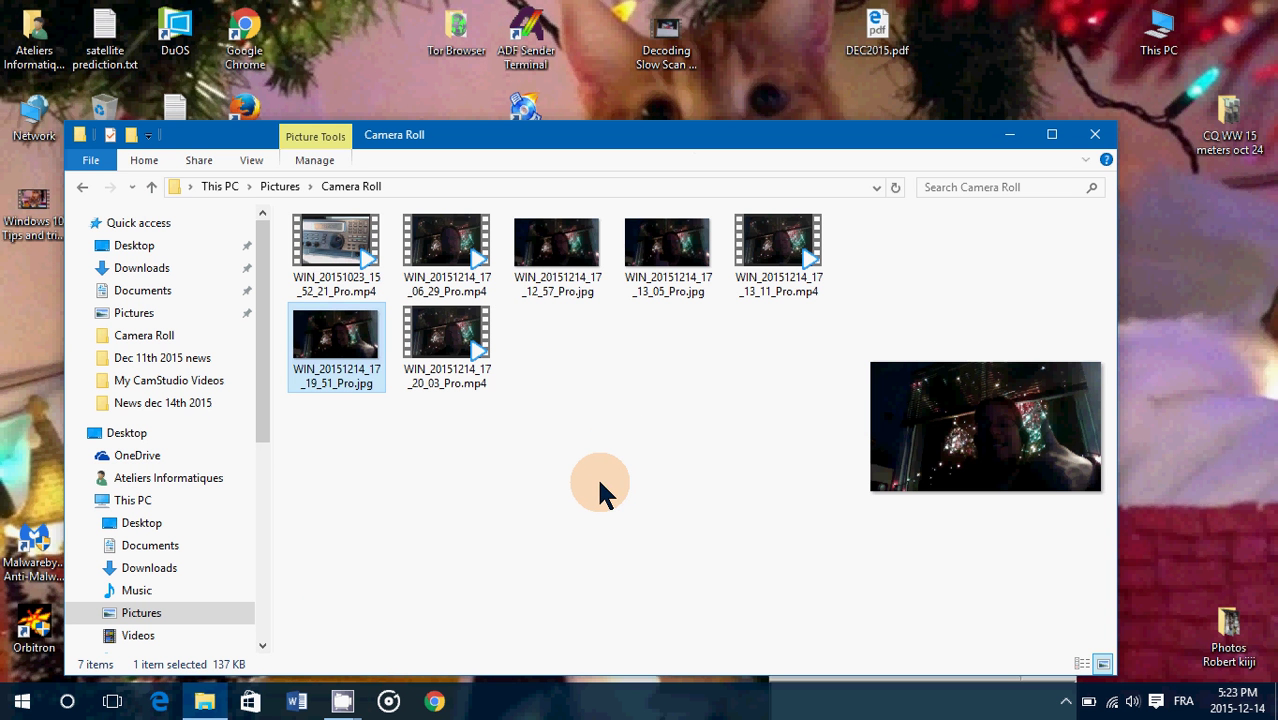
pyautogui.click(1096, 133)
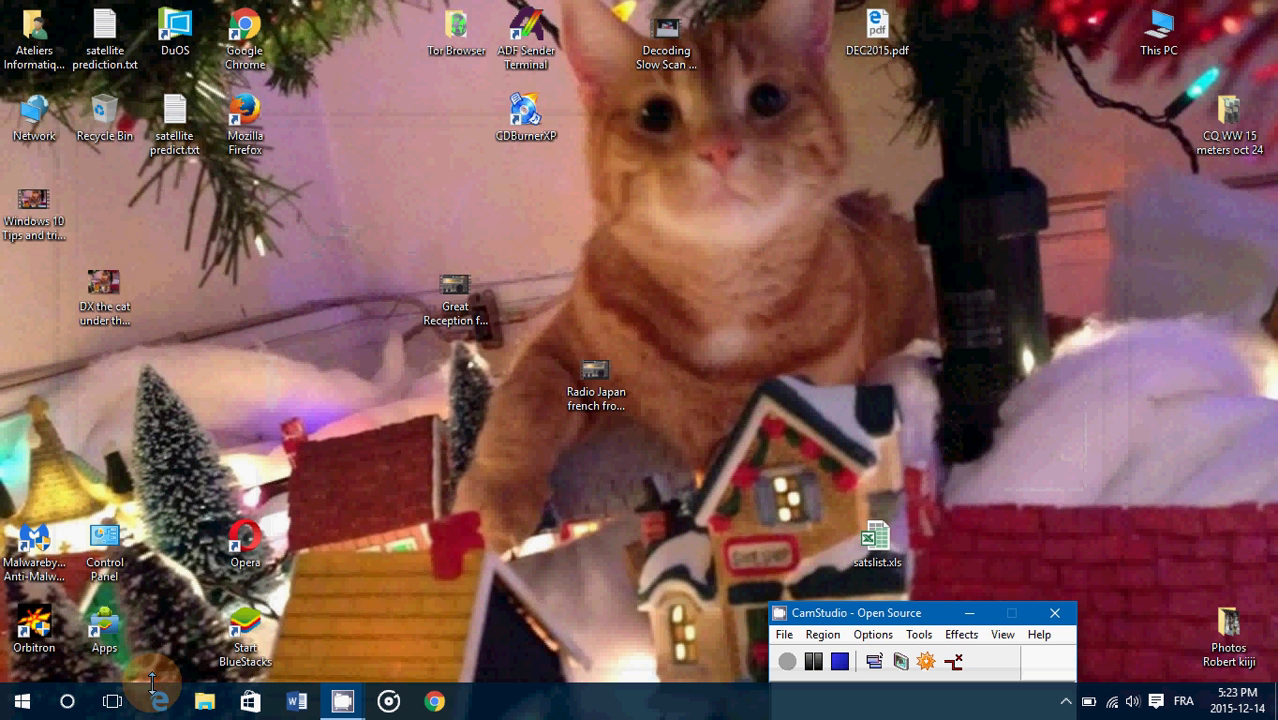
# - Search for and reopen the Camera app, review the related settings links in its settings, and close the app
pyautogui.click(66, 701)
pyautogui.write('camera')
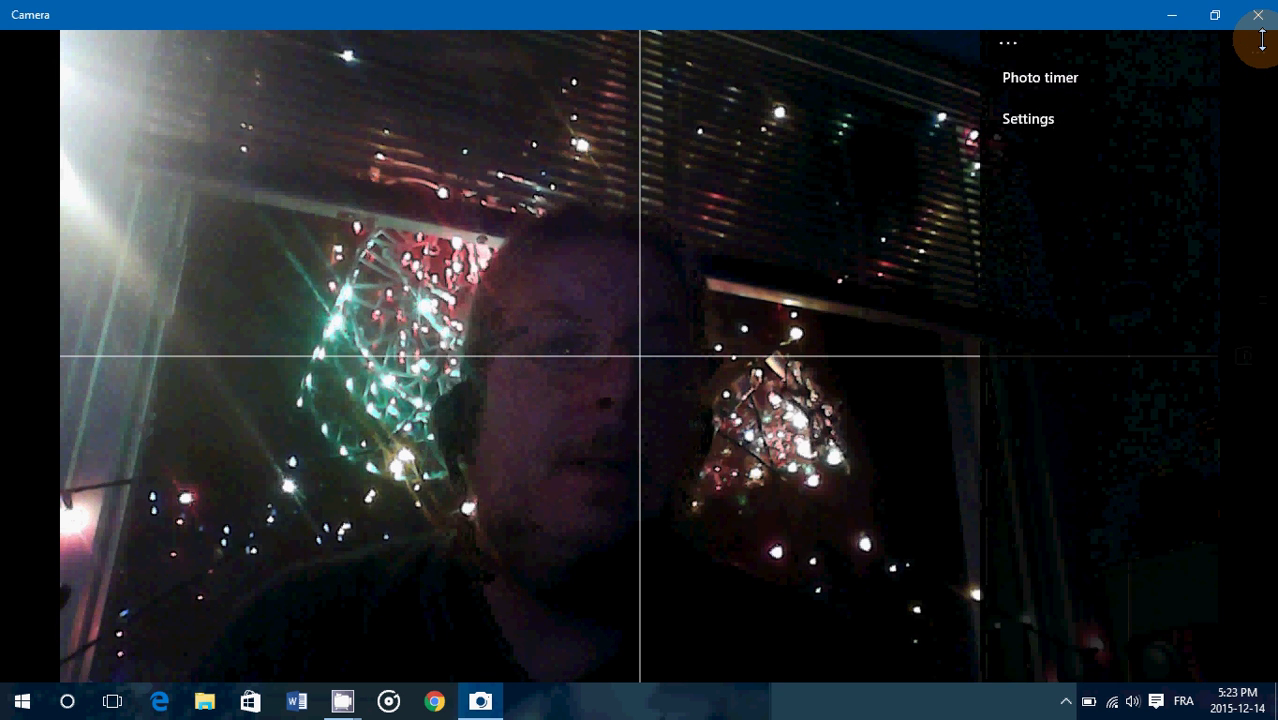
pyautogui.click(1040, 125)
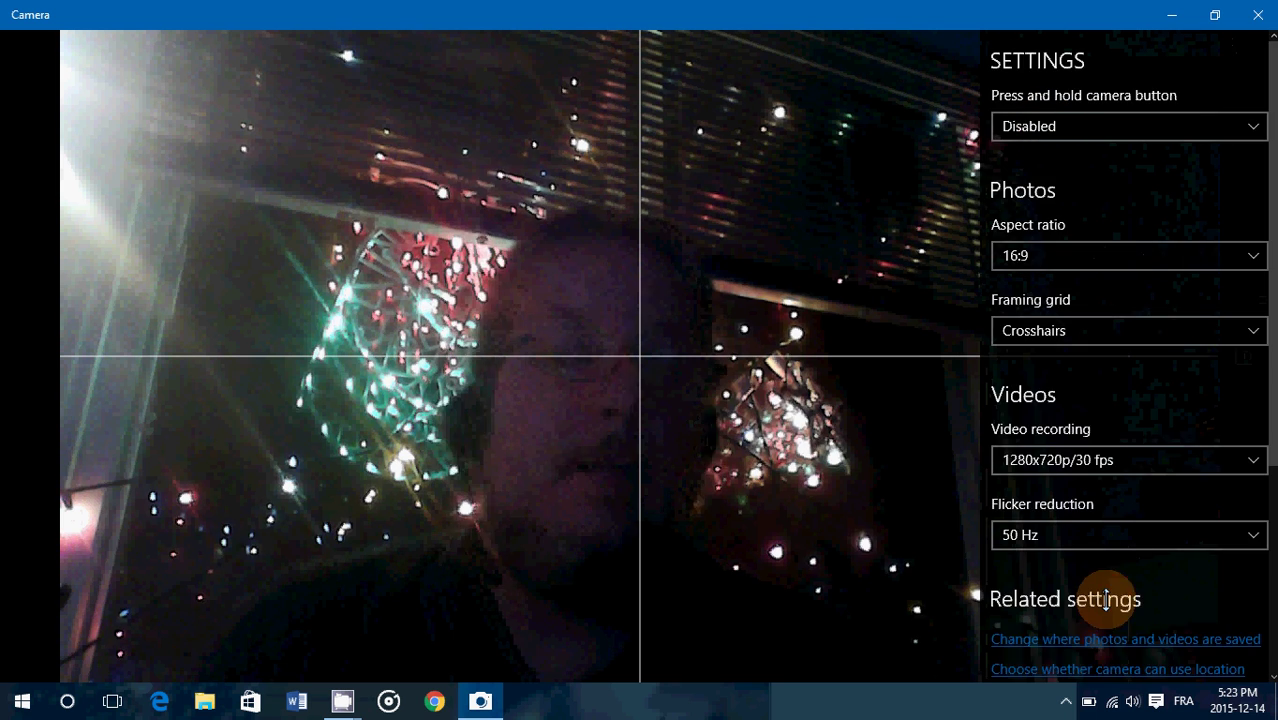
pyautogui.scroll(-3, 1100, 620)
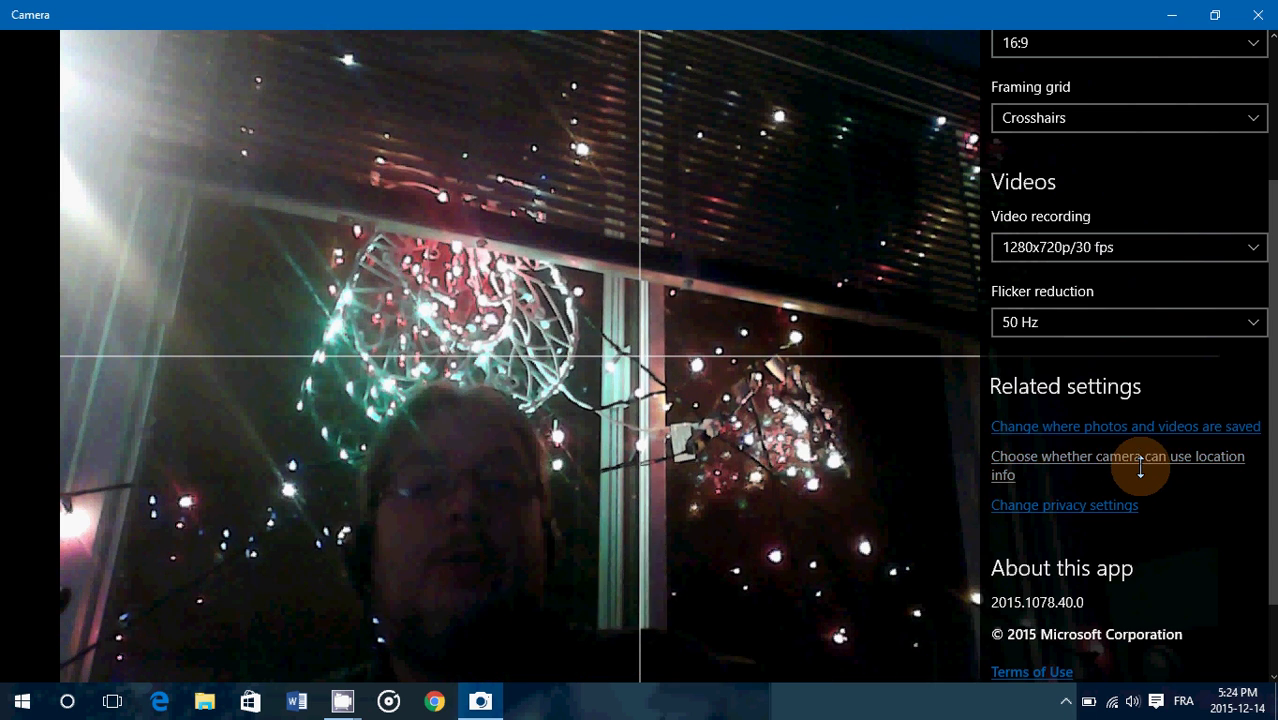
pyautogui.click(1272, 7)
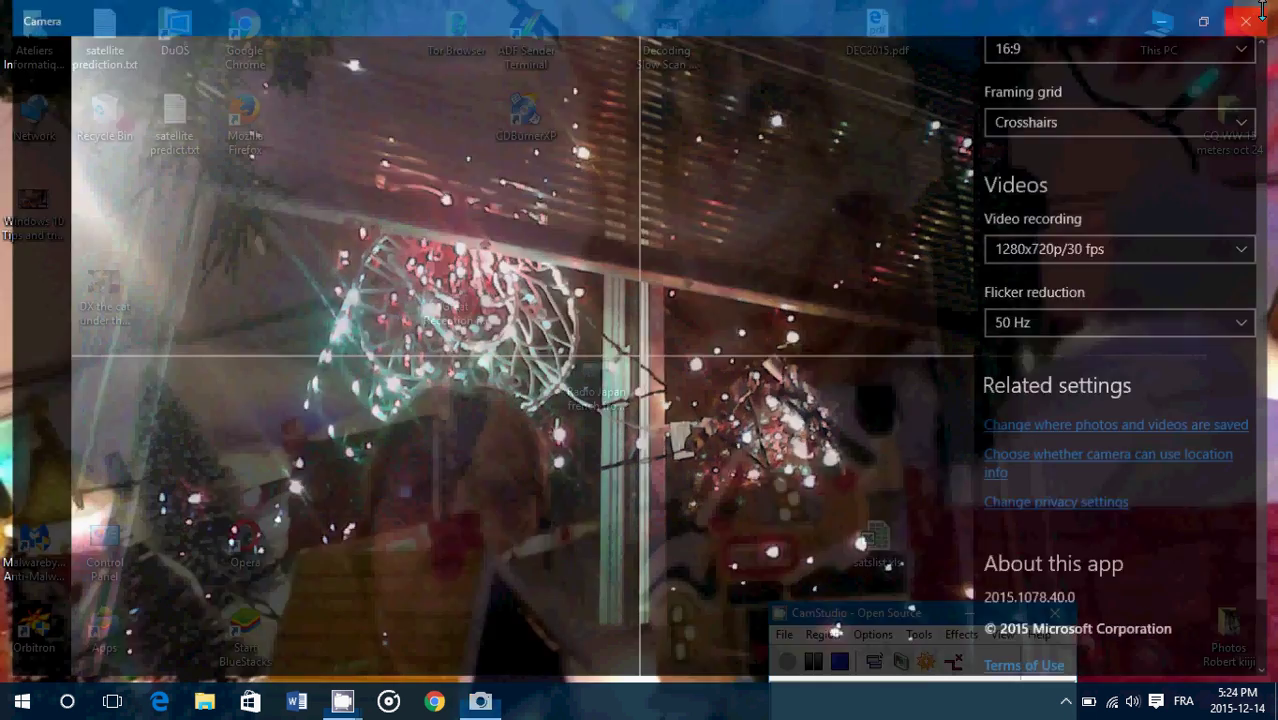
pyautogui.click(786, 257)
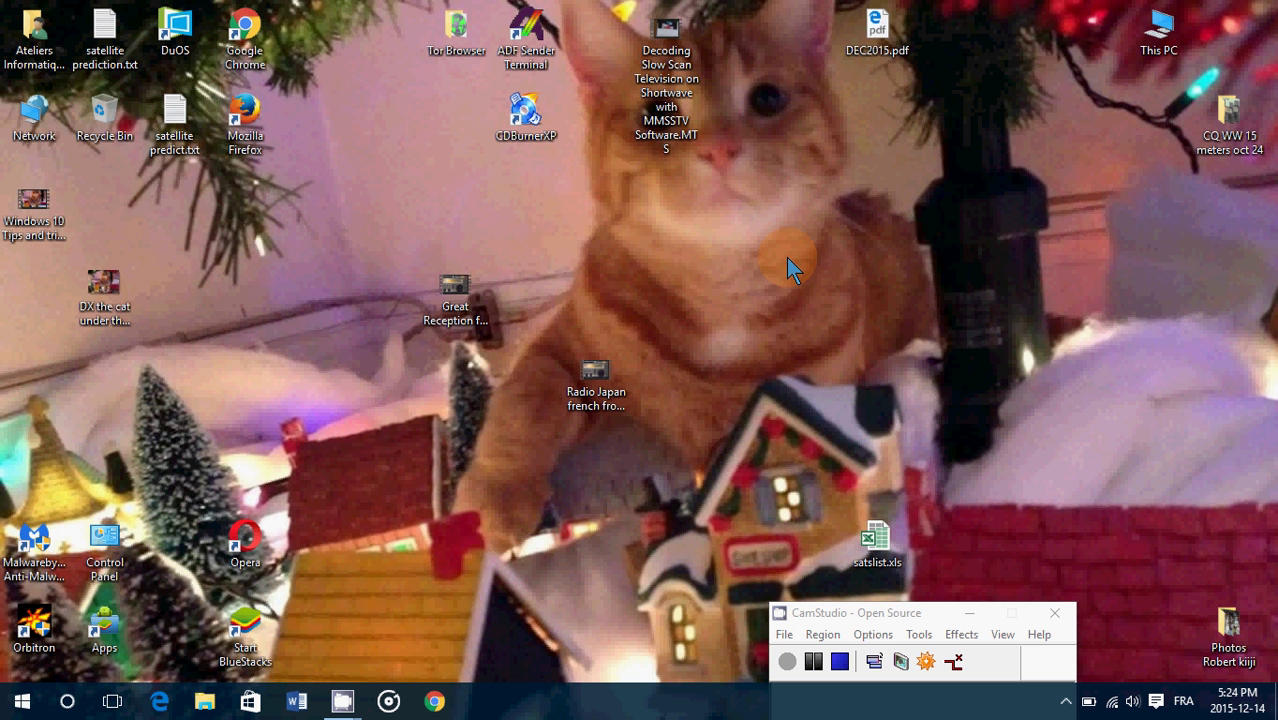
# - Open the Camera page of the Windows privacy settings, review which apps can use the camera, and close Settings
pyautogui.click(1156, 702)
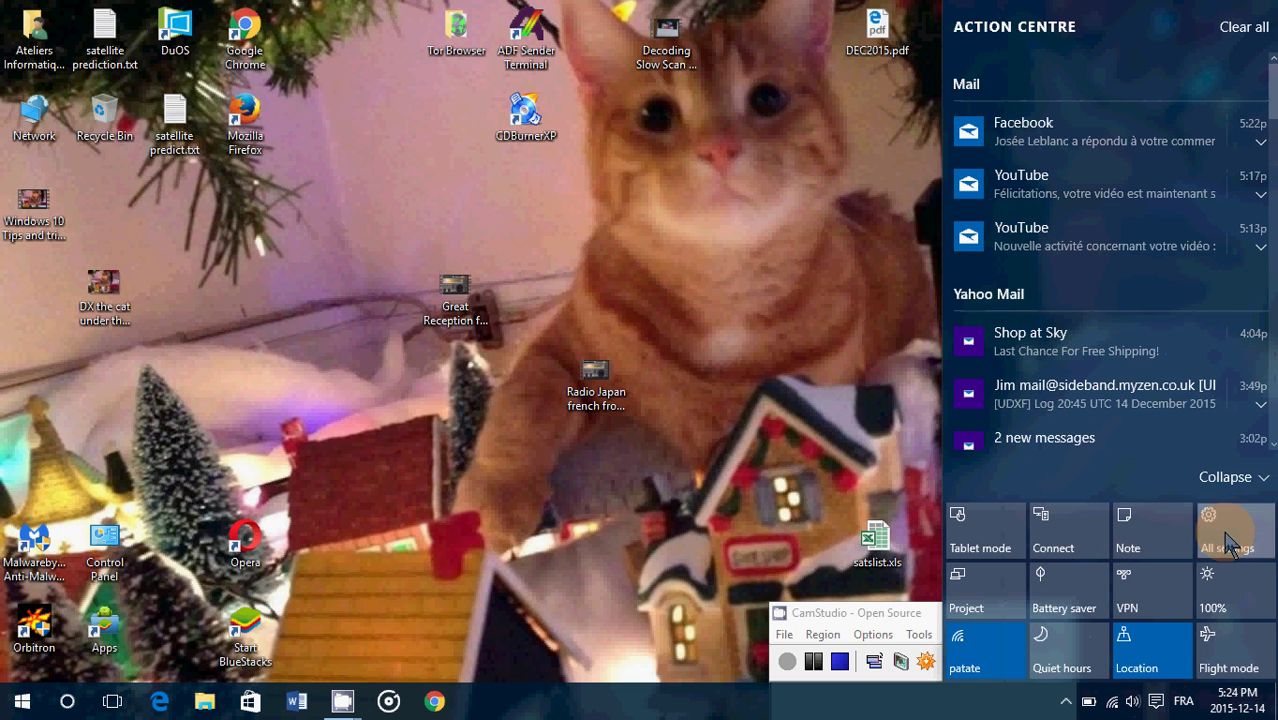
pyautogui.click(1228, 538)
pyautogui.click(630, 432)
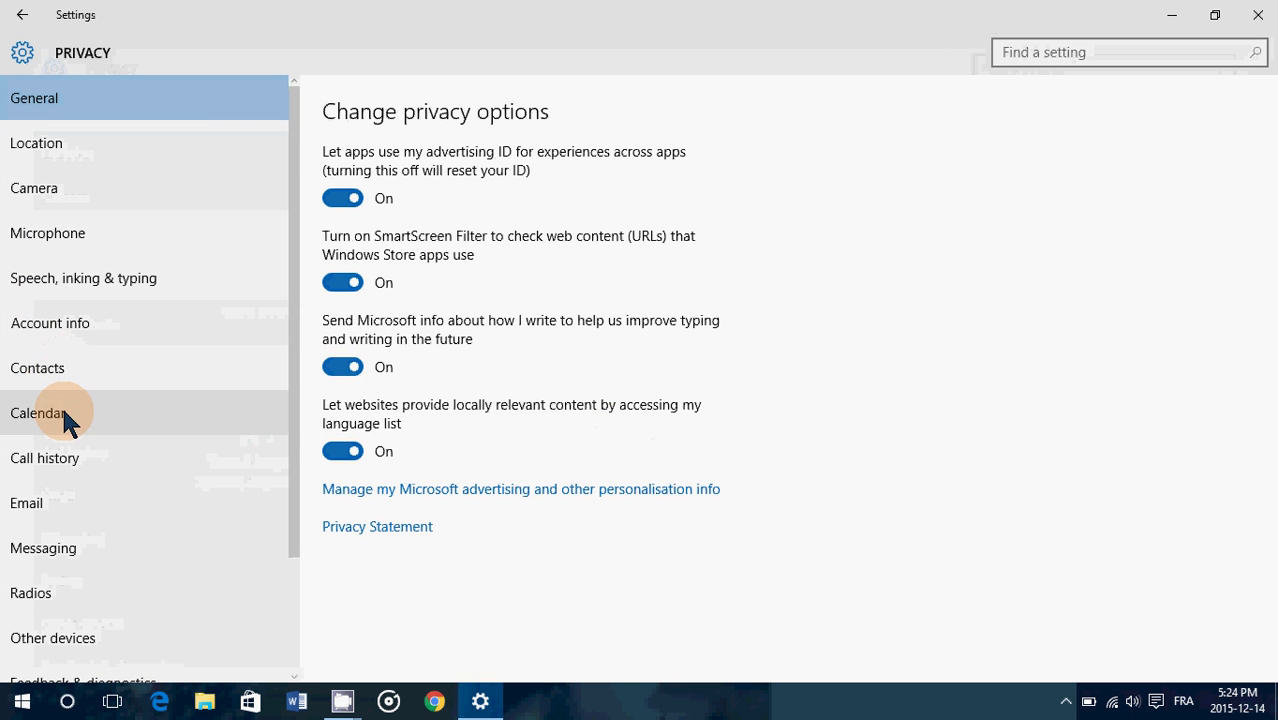
pyautogui.click(92, 185)
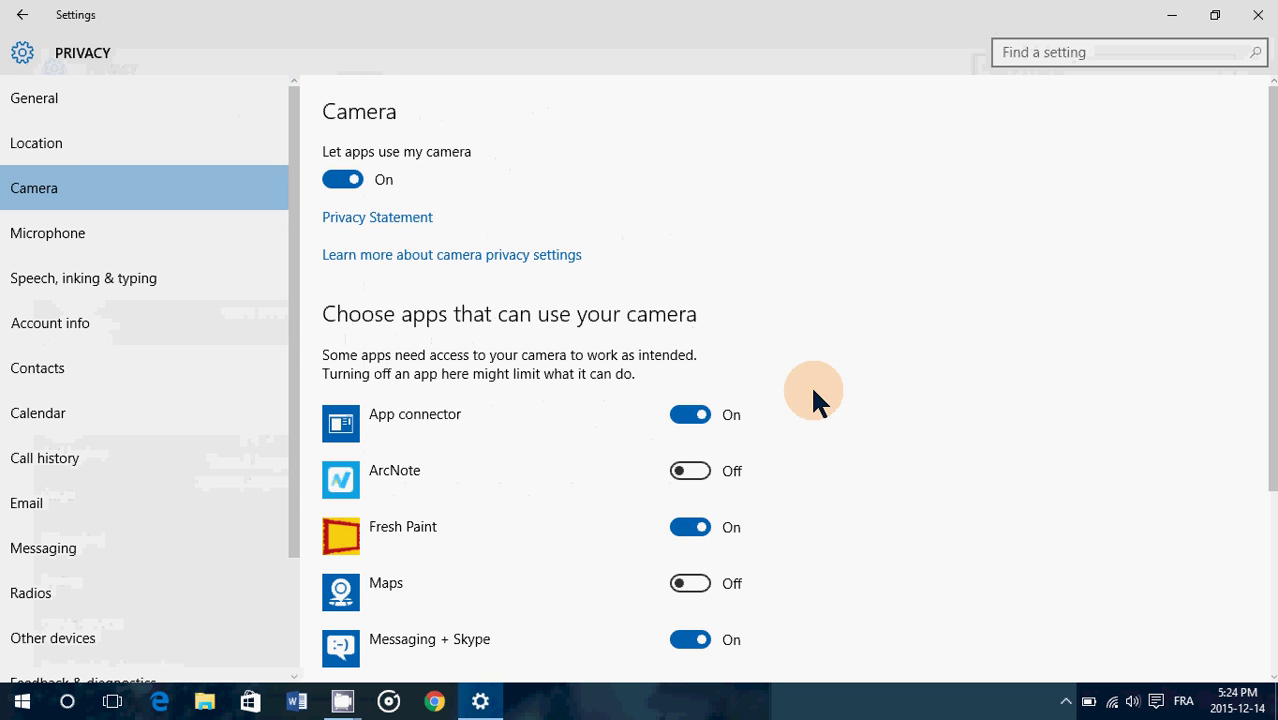
pyautogui.click(1258, 16)
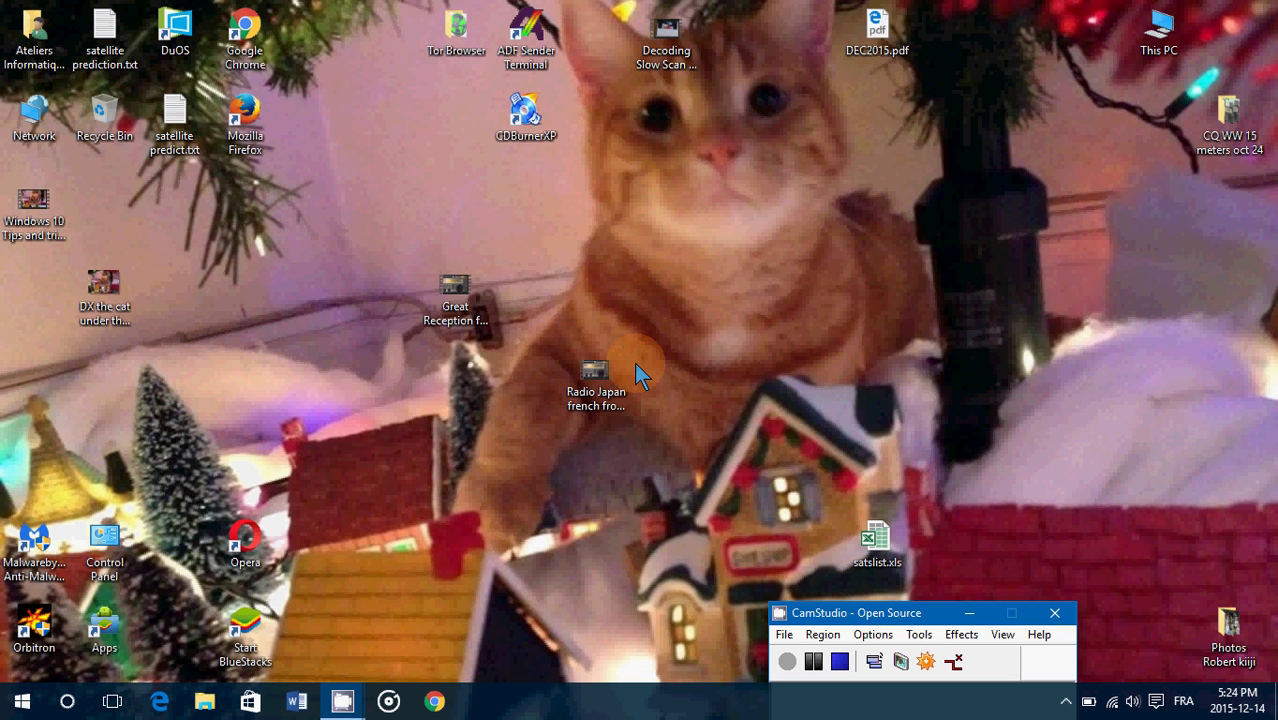